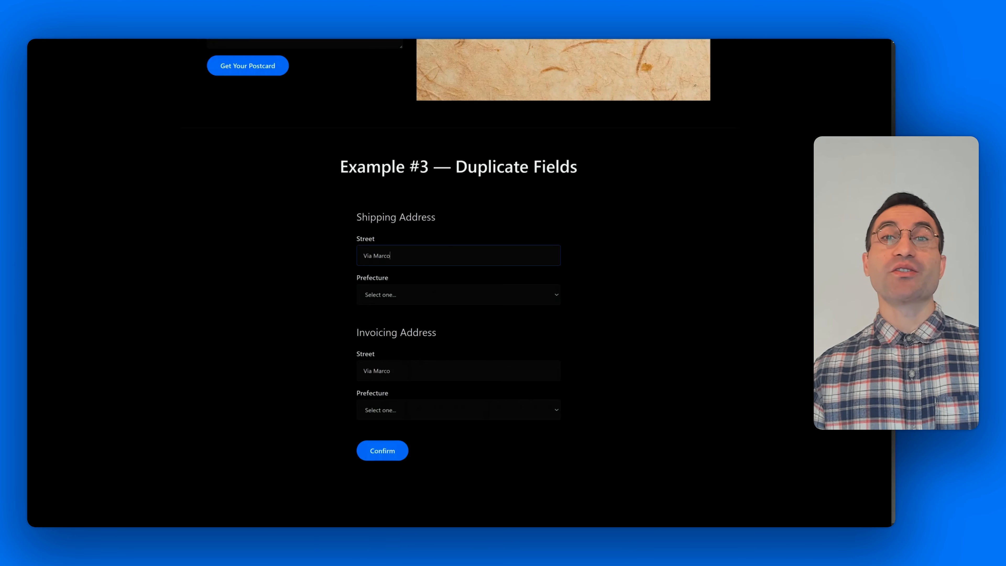
Complete the shipping street address in the Duplicate Fields example and move on to its prefecture choice
{"action": "key", "text": "Tab"}
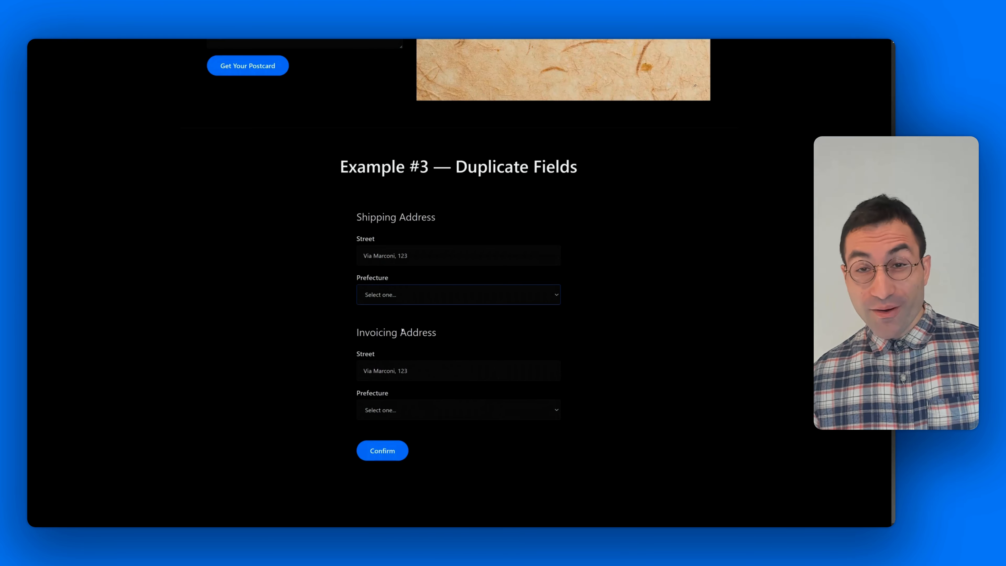
{"action": "left_click", "coordinate": [401, 329]}
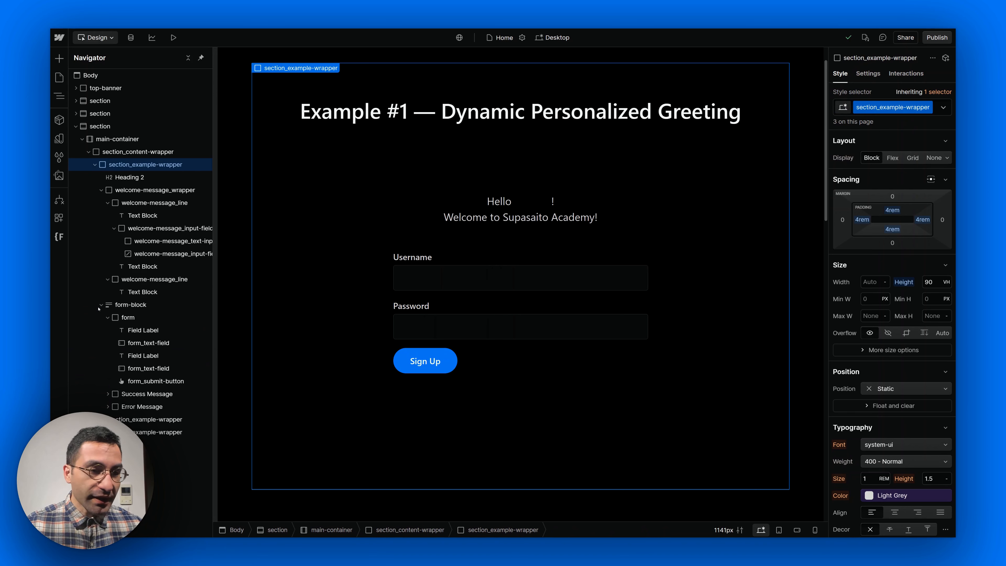
Select the sign-up form block in Example #1 and inspect its Username and Password fields
{"action": "left_click", "coordinate": [118, 305]}
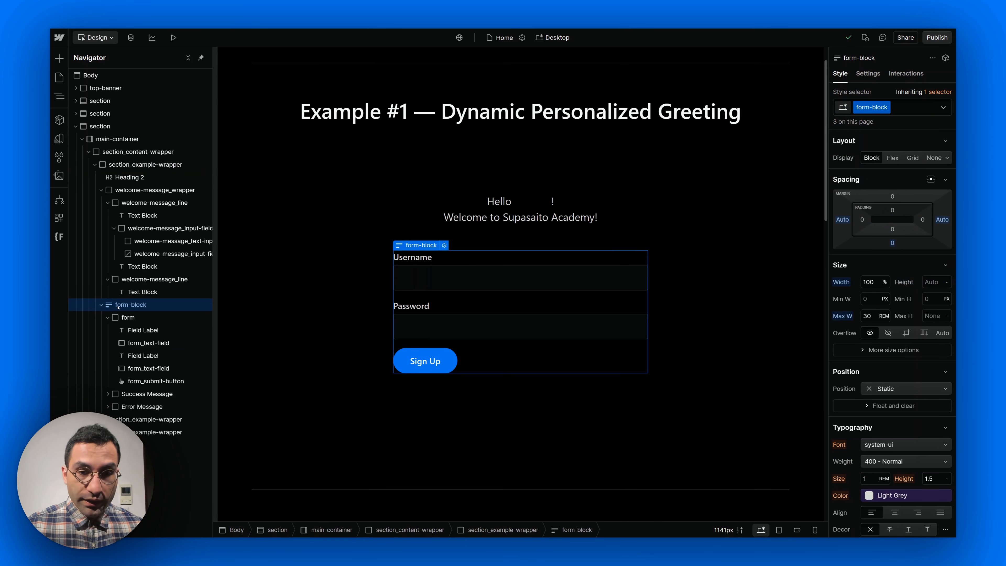
{"action": "left_click", "coordinate": [487, 289]}
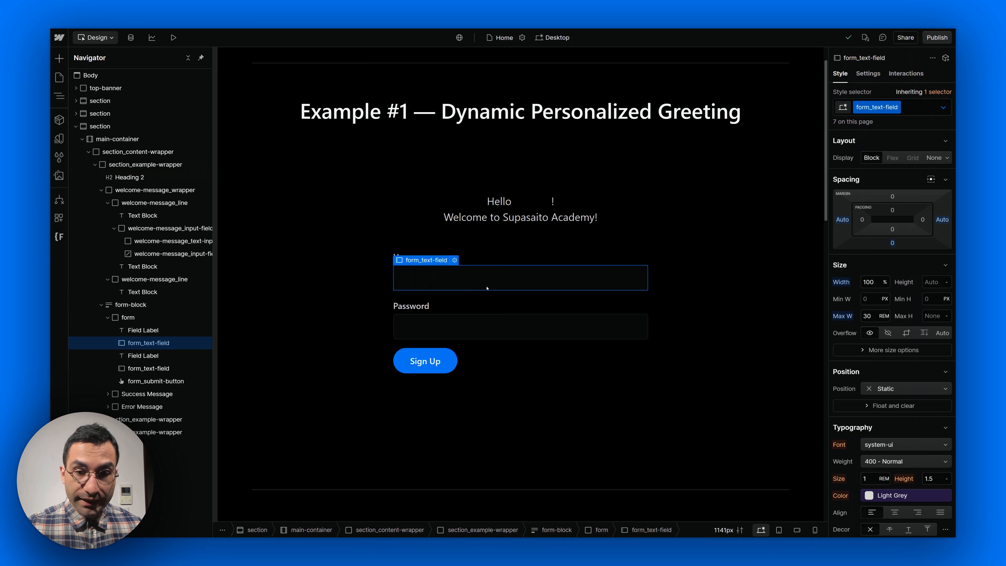
{"action": "left_click", "coordinate": [487, 326]}
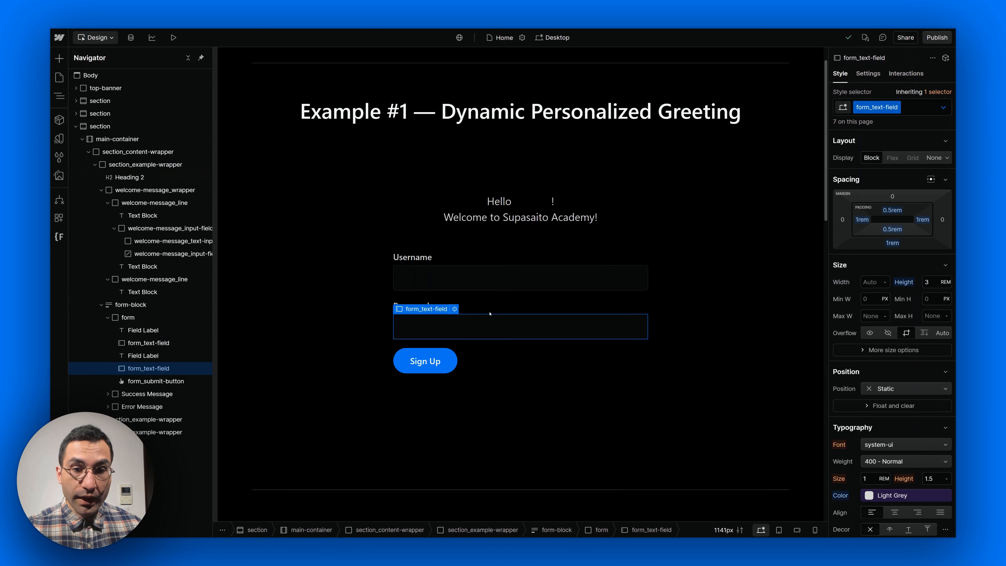
Open the Username field's element settings and examine the name and value of its fs-mirrorinput-element custom attribute
{"action": "left_click", "coordinate": [484, 278]}
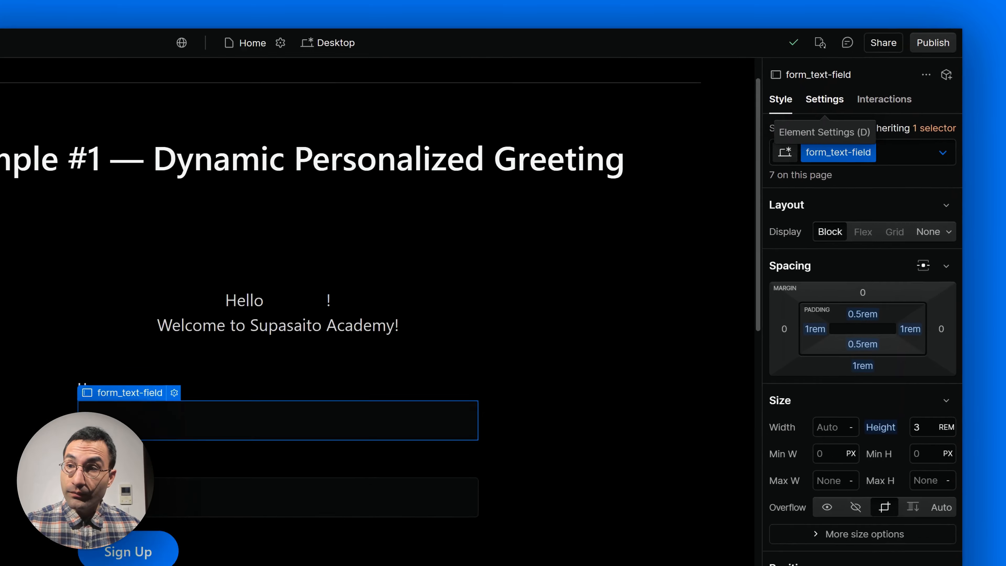
{"action": "left_click", "coordinate": [863, 75]}
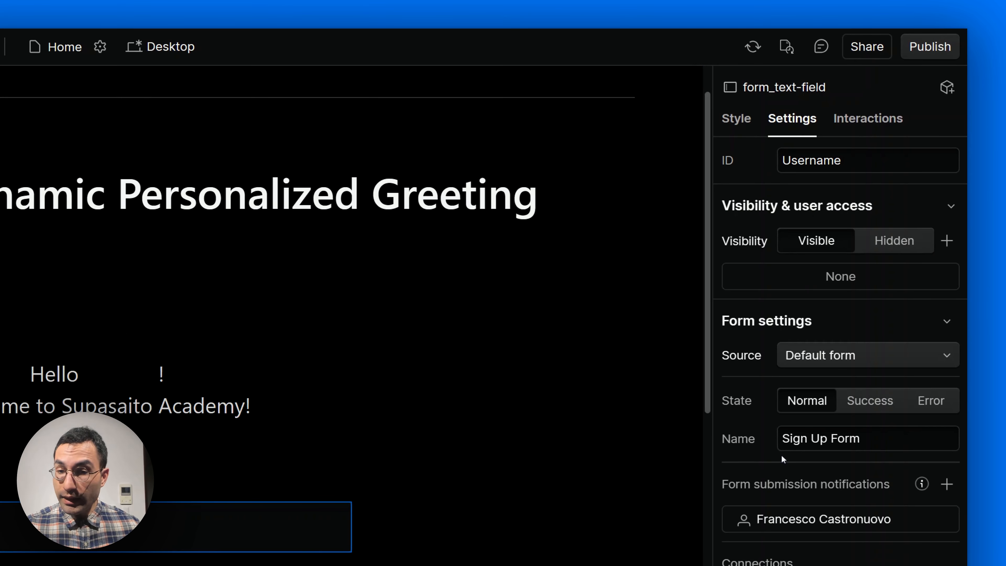
{"action": "scroll", "coordinate": [780, 455], "scroll_direction": "down", "scroll_amount": 3}
{"action": "left_click", "coordinate": [827, 370]}
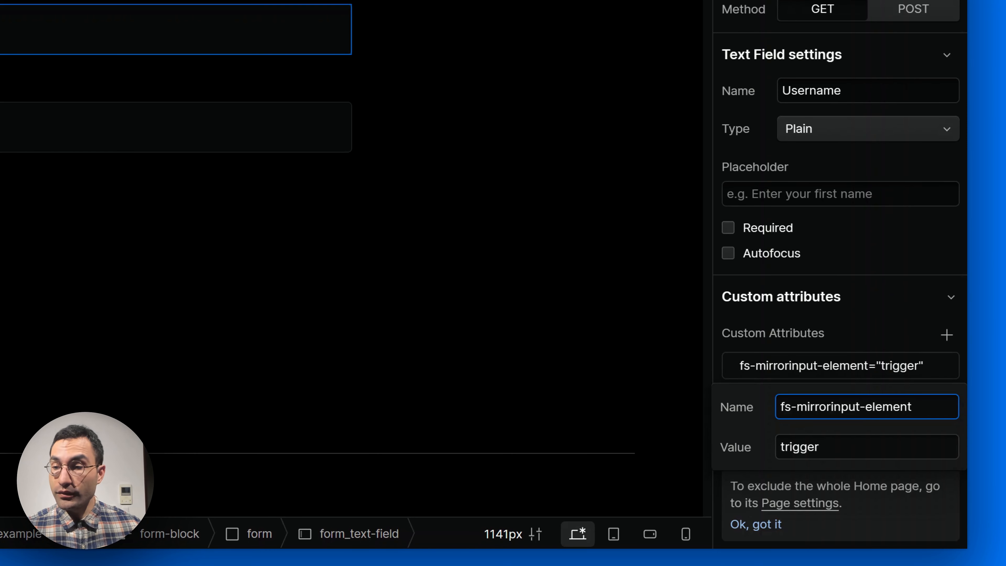
{"action": "key", "text": "Tab"}
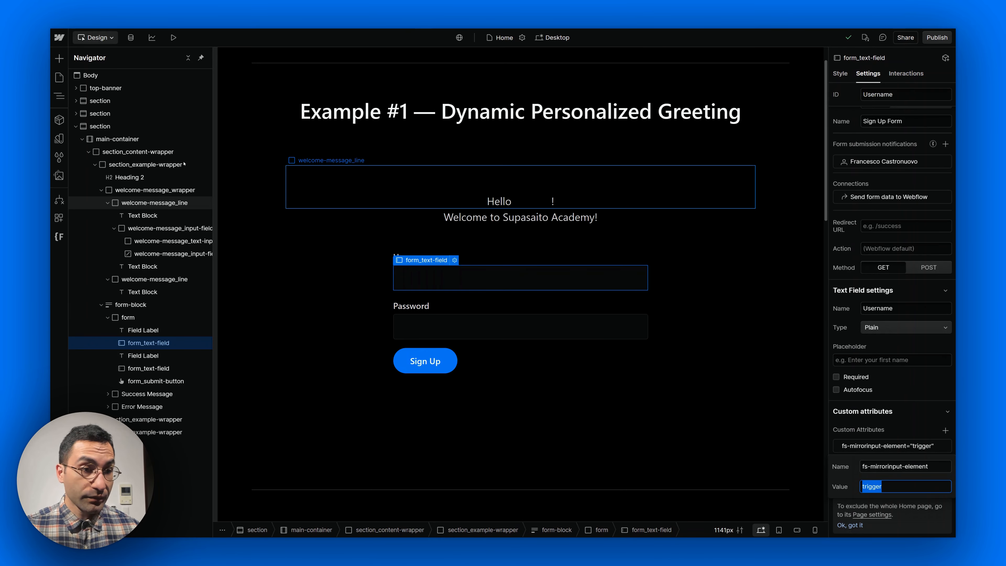
Select the input element inside the greeting line and examine its type, readonly and fs-mirrorinput-element attributes
{"action": "left_click", "coordinate": [341, 193]}
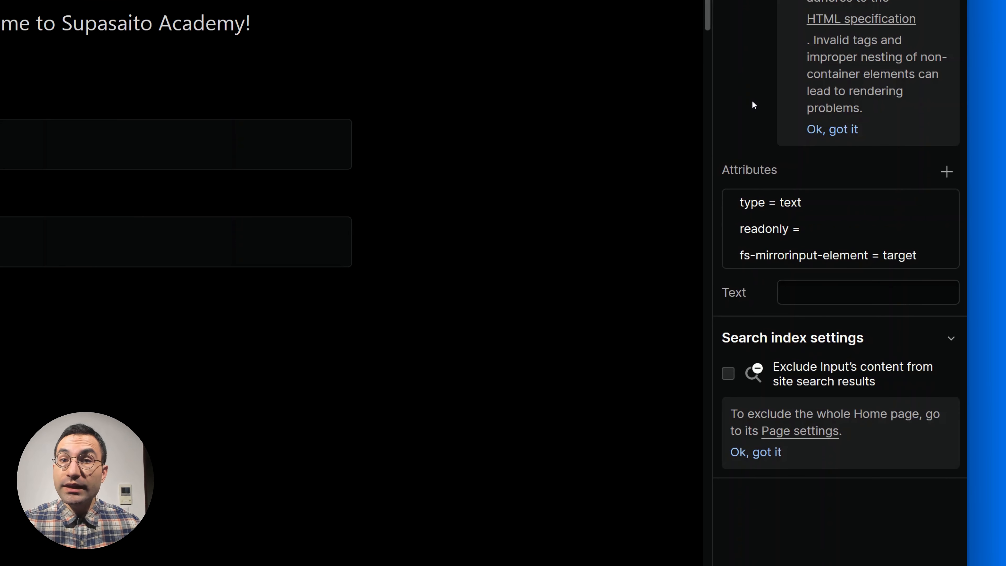
{"action": "left_click", "coordinate": [810, 198]}
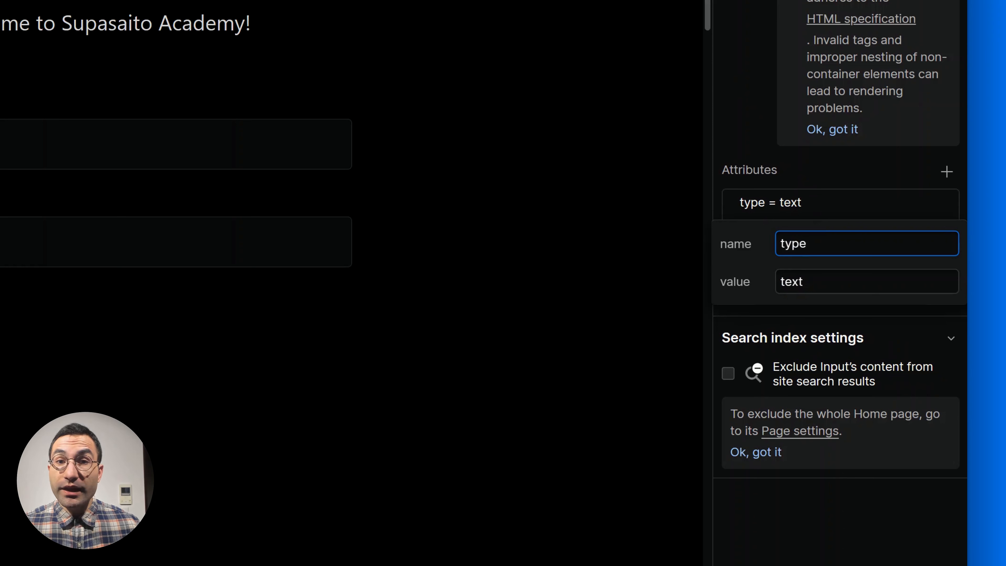
{"action": "left_click", "coordinate": [809, 202]}
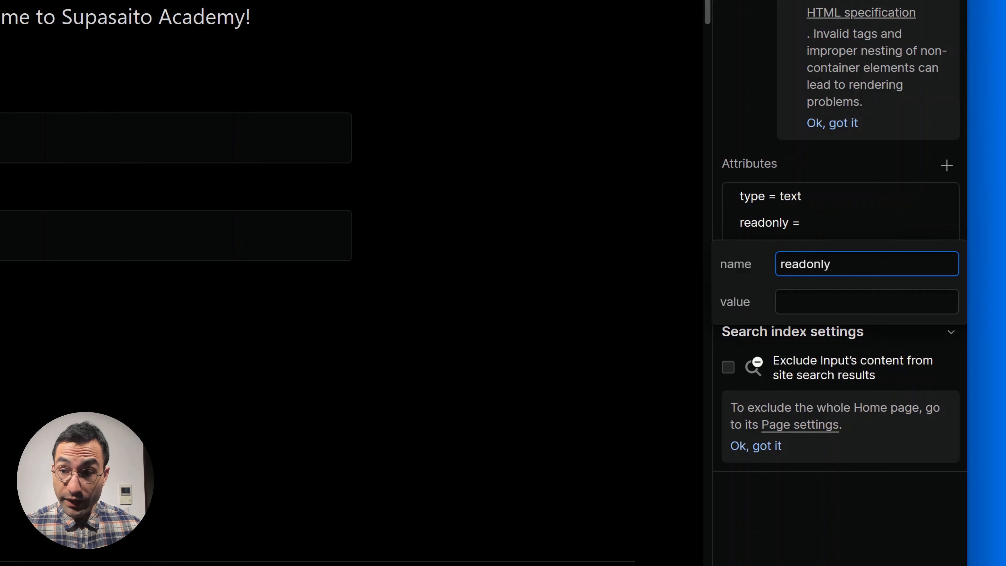
{"action": "left_click", "coordinate": [850, 220]}
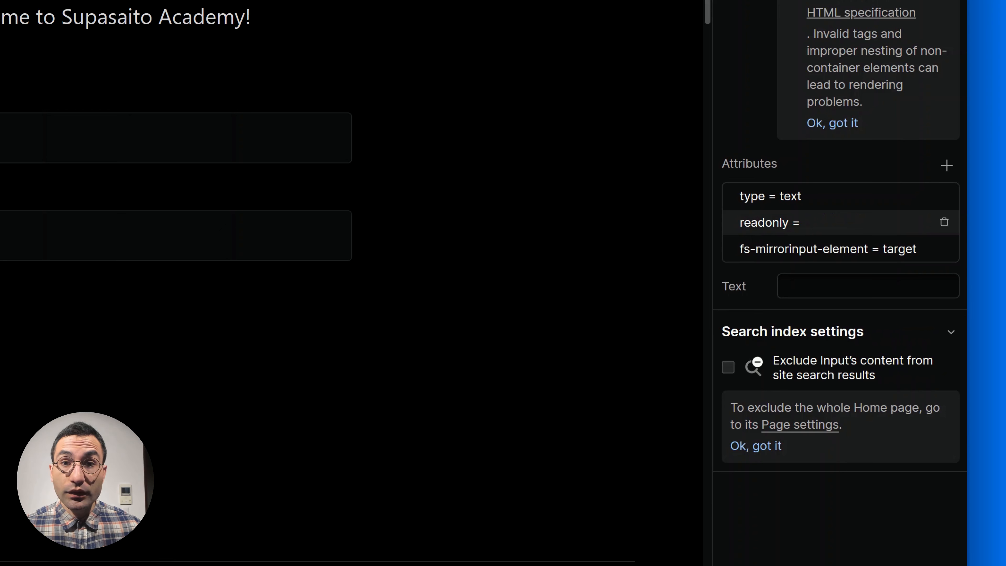
{"action": "left_click", "coordinate": [839, 256]}
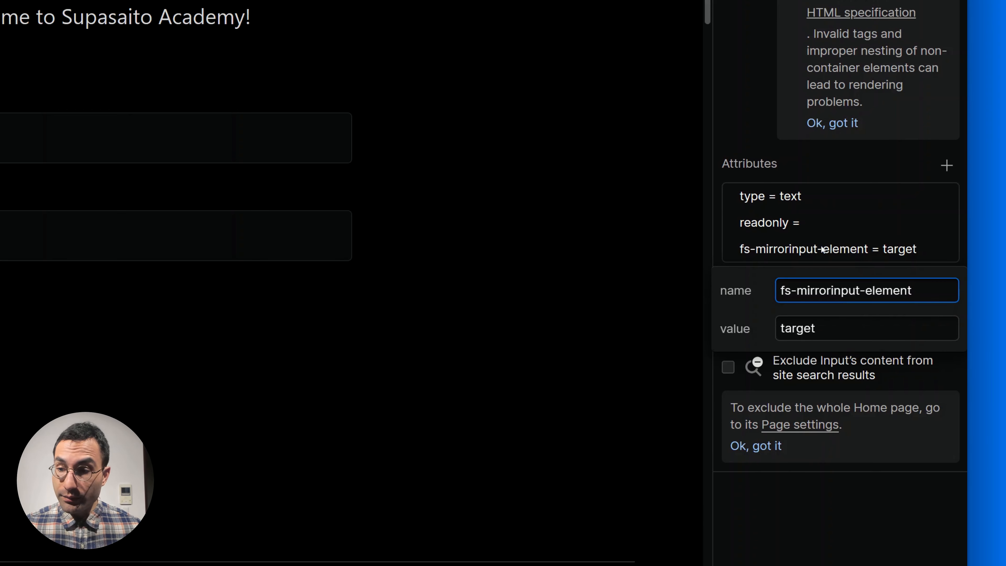
{"action": "left_click", "coordinate": [527, 119]}
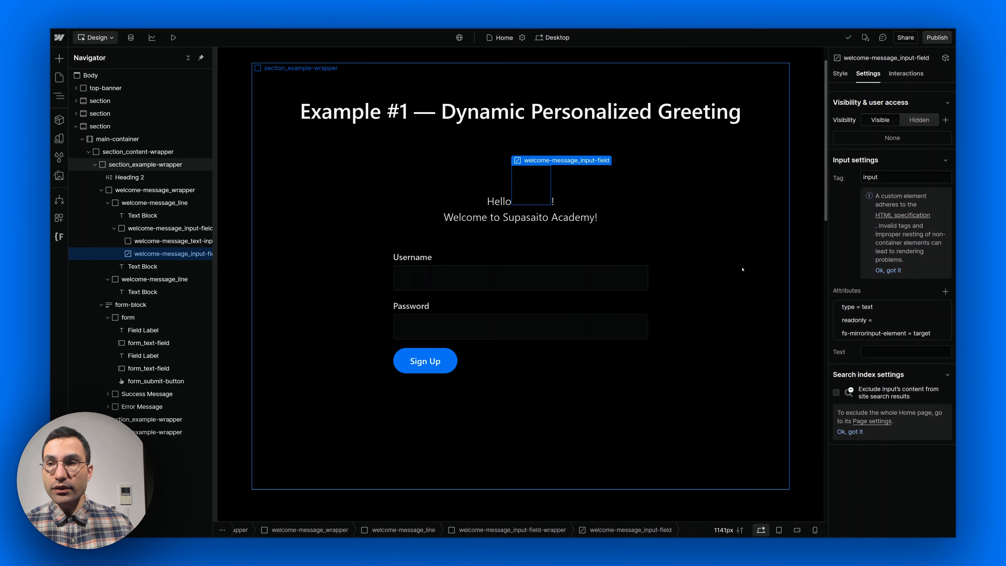
Publish the site to the mirror-input-values.webflow.io staging domain and open the published page
{"action": "left_click", "coordinate": [936, 38]}
{"action": "left_click", "coordinate": [912, 203]}
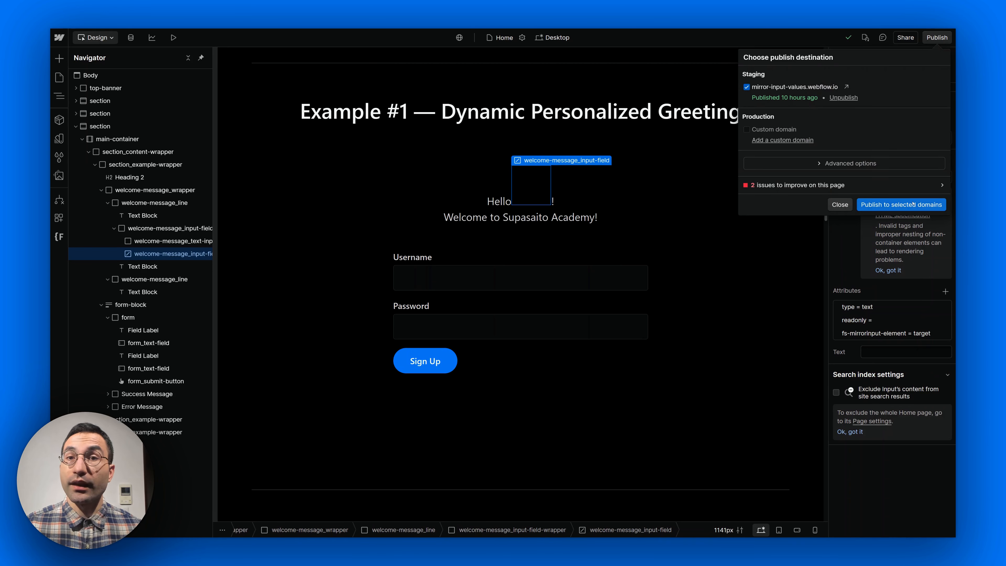
{"action": "left_click", "coordinate": [846, 88]}
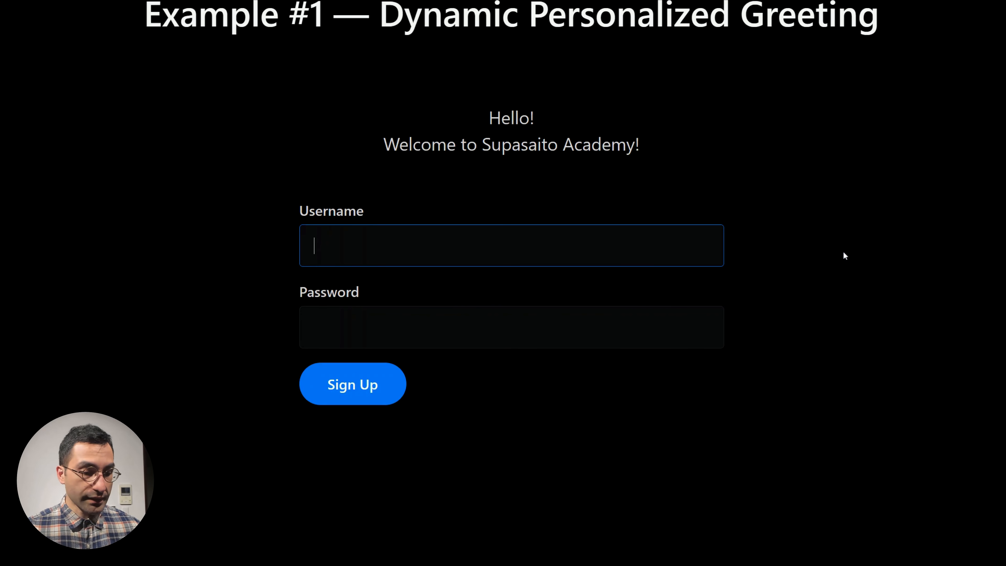
Test the greeting by entering a first name as the Username, and clear the field again
{"action": "type", "text": "Francesco"}
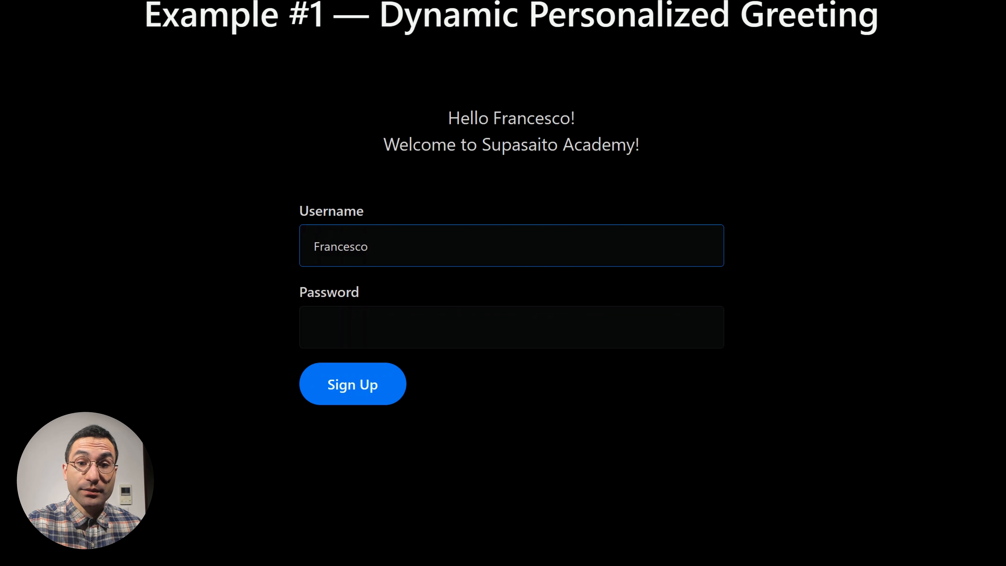
{"action": "key", "text": "BackSpace"}
{"action": "key", "text": "BackSpace"}
{"action": "key", "text": "BackSpace"}
{"action": "key", "text": "BackSpace"}
{"action": "key", "text": "BackSpace"}
{"action": "key", "text": "BackSpace"}
{"action": "key", "text": "BackSpace"}
{"action": "key", "text": "BackSpace"}
{"action": "key", "text": "BackSpace"}
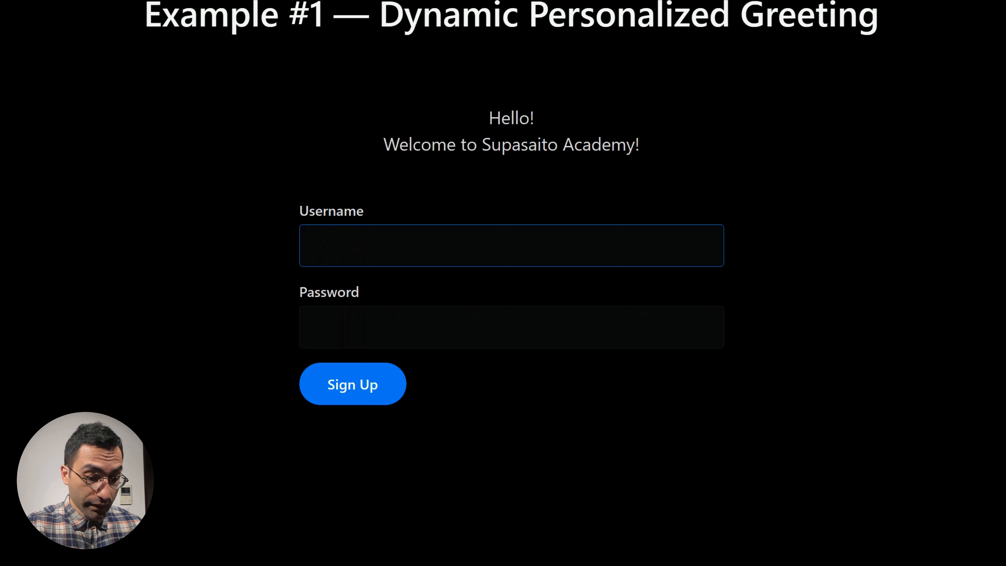
Try the greeting with a different first name as the Username, and empty the field
{"action": "type", "text": "Matteo"}
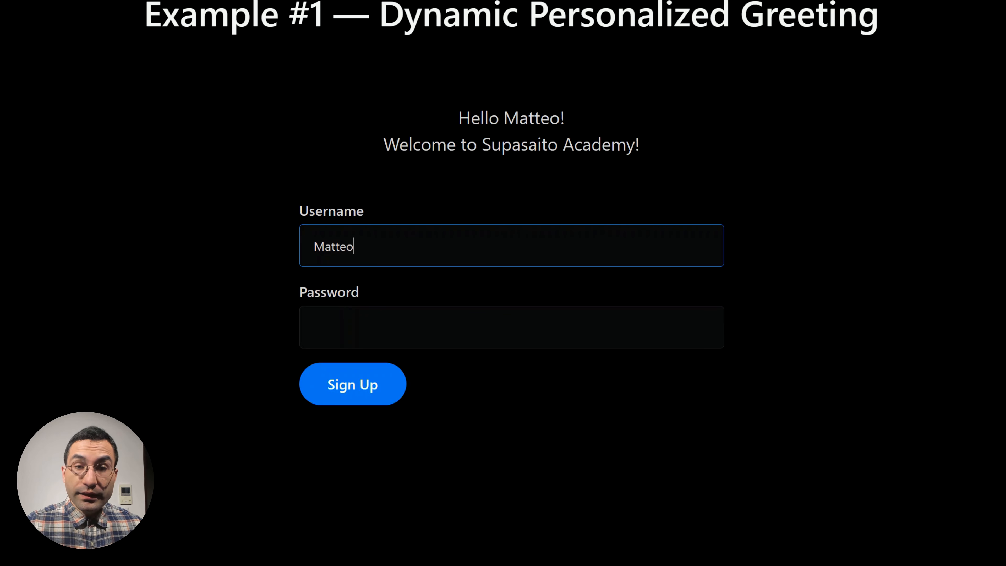
{"action": "key", "text": "BackSpace"}
{"action": "key", "text": "BackSpace"}
{"action": "key", "text": "BackSpace"}
{"action": "key", "text": "BackSpace"}
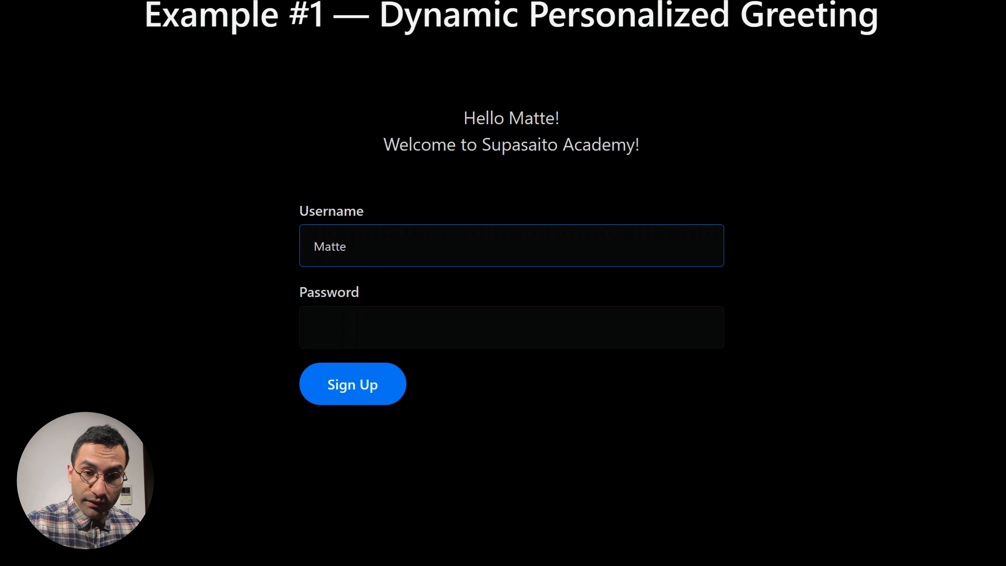
{"action": "key", "text": "BackSpace"}
{"action": "key", "text": "BackSpace"}
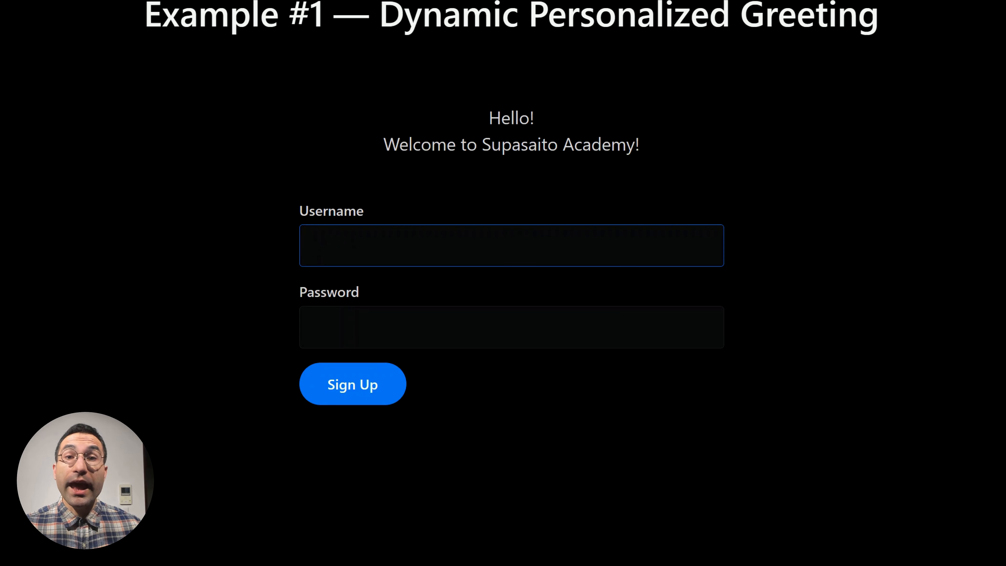
Enter the original first name in the Username field again and leave the field
{"action": "type", "text": "F"}
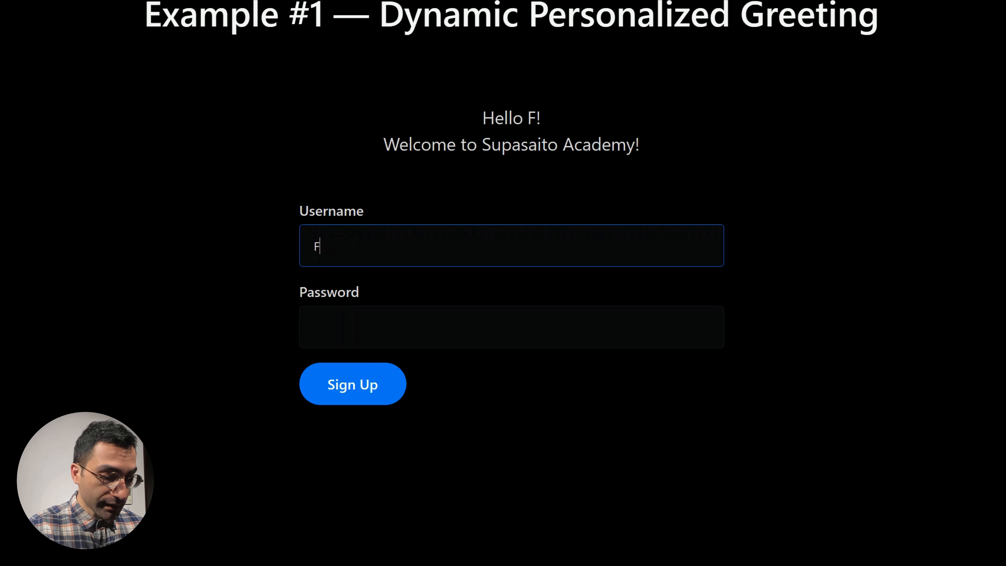
{"action": "type", "text": "rancesco"}
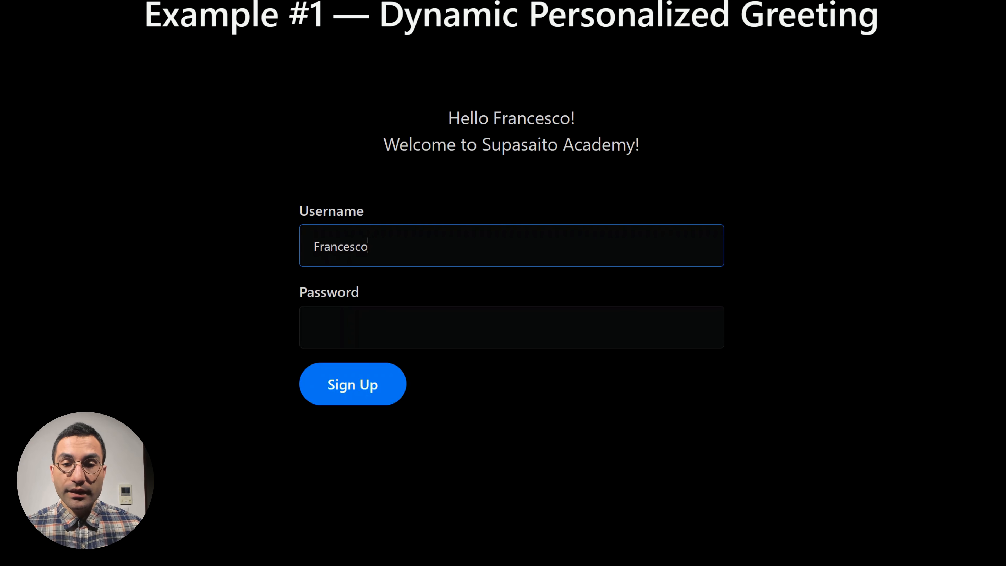
{"action": "key", "text": "shift+Tab"}
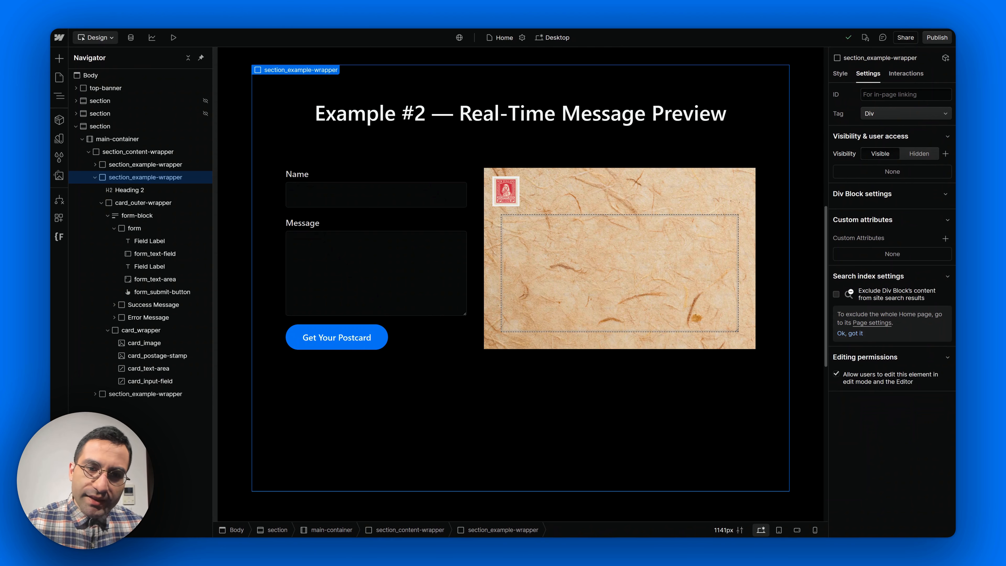
Inspect the Name and Message fields of the Example #2 form and the text area on the postcard
{"action": "left_click", "coordinate": [336, 184]}
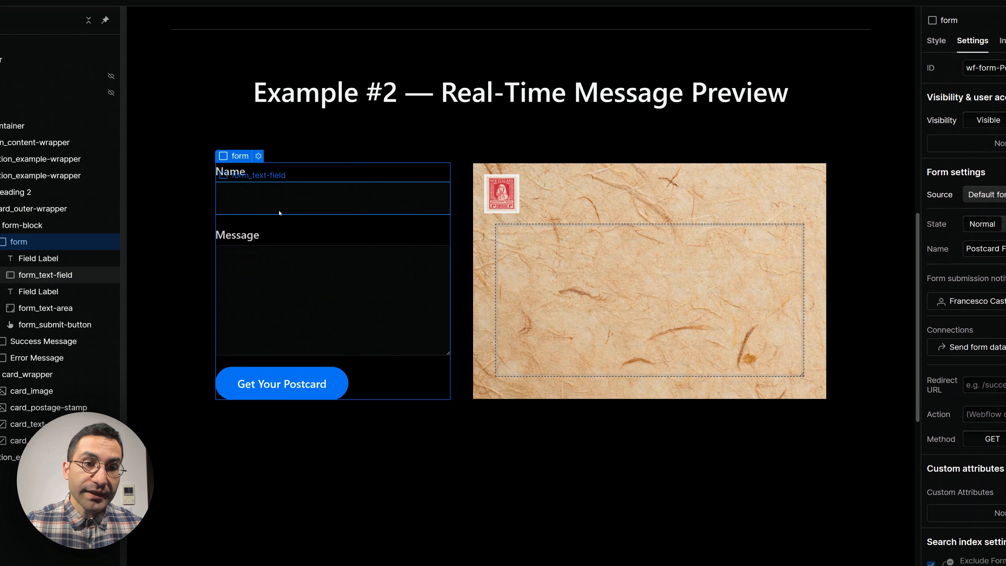
{"action": "left_click", "coordinate": [280, 212]}
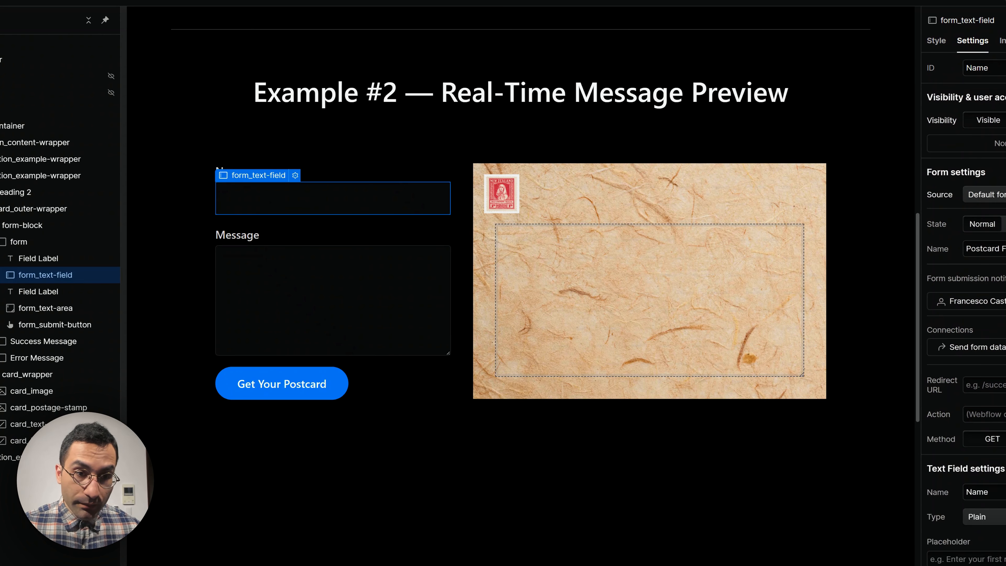
{"action": "left_click", "coordinate": [289, 273]}
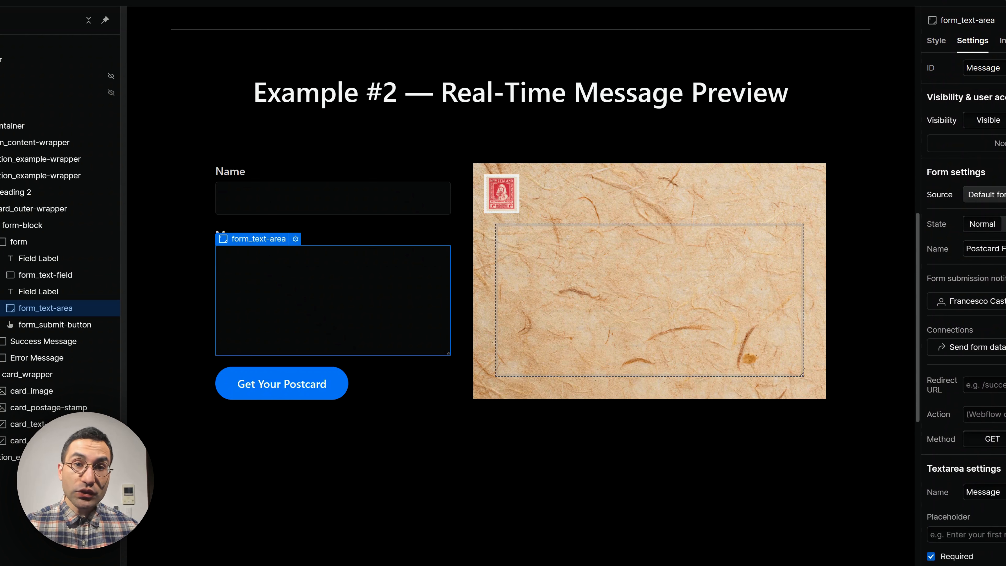
{"action": "left_click", "coordinate": [287, 196]}
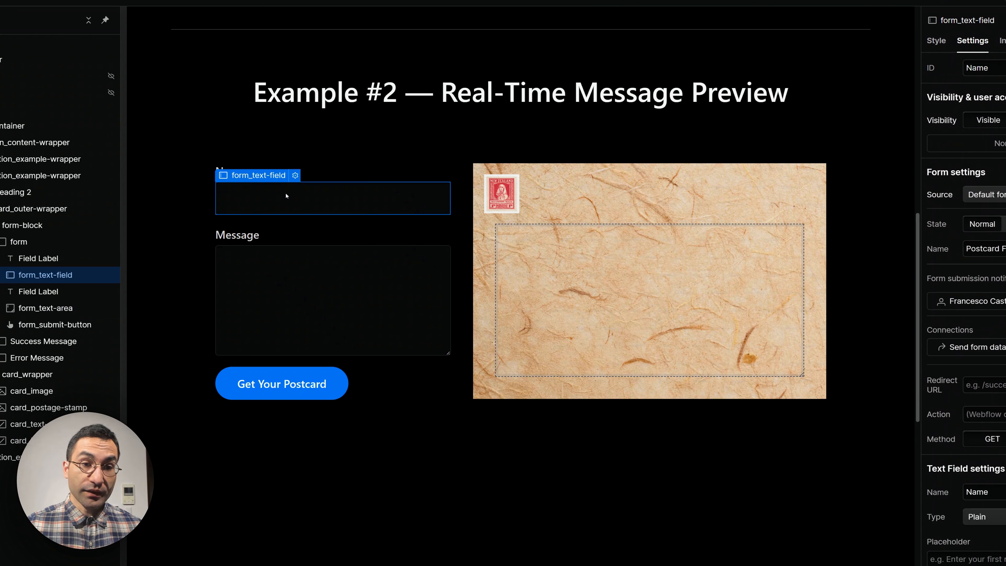
{"action": "left_click", "coordinate": [306, 292]}
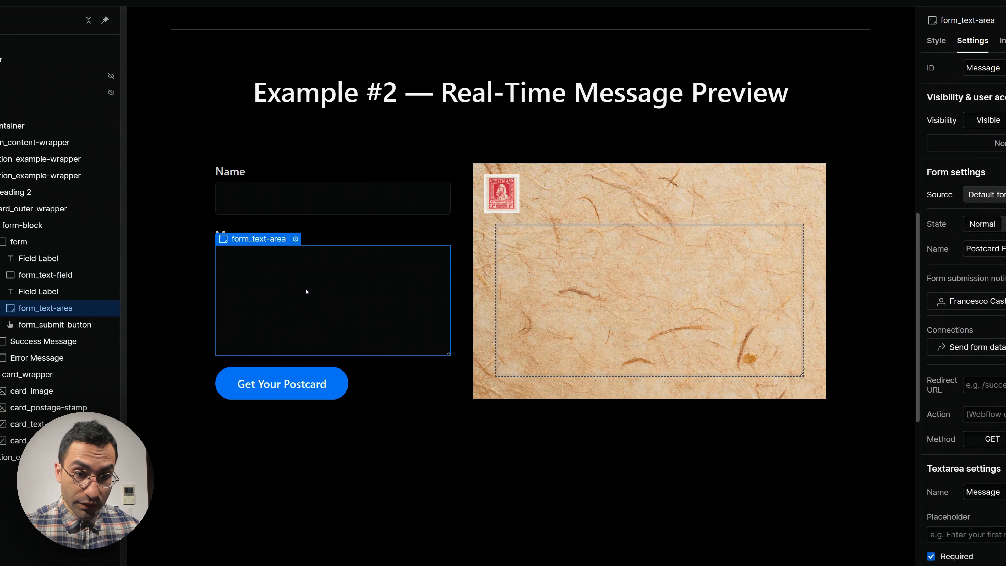
{"action": "left_click", "coordinate": [314, 198]}
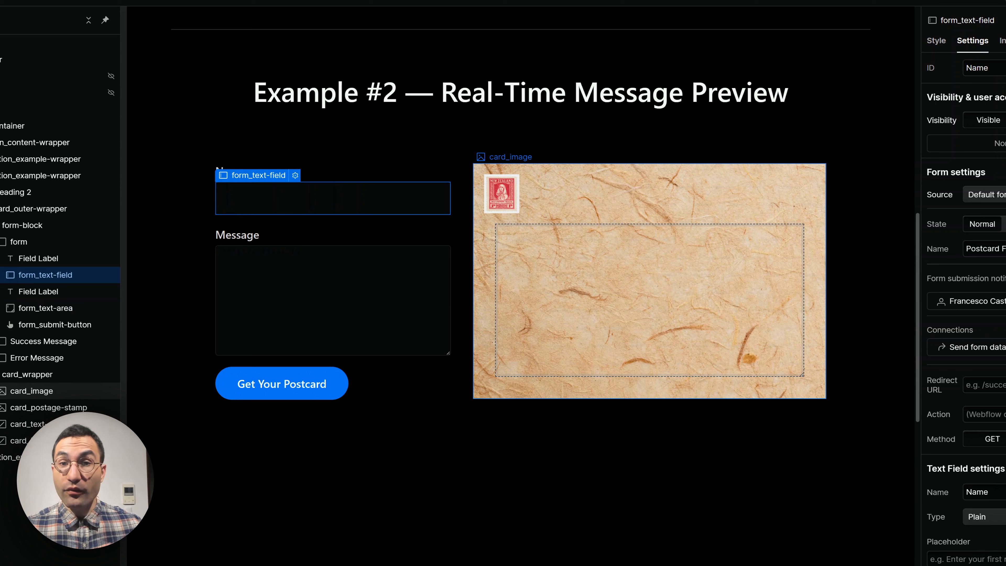
{"action": "left_click", "coordinate": [407, 257]}
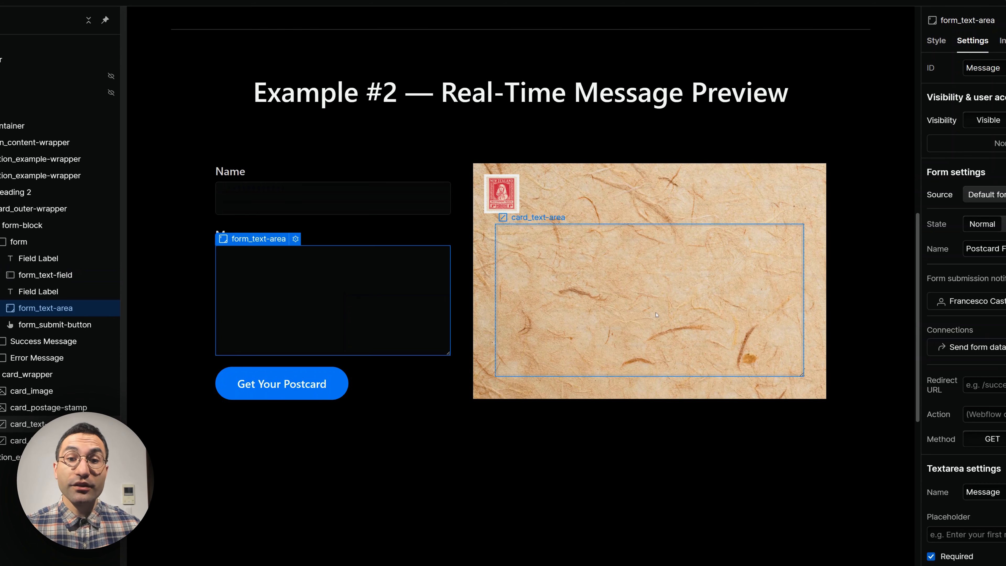
{"action": "left_click", "coordinate": [649, 293]}
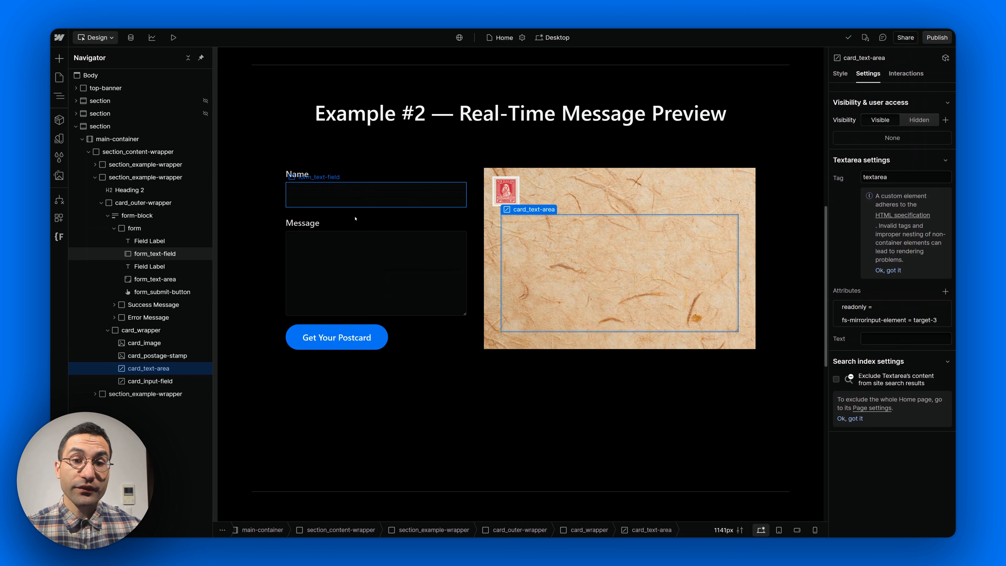
Examine the fs-mirrorinput-element custom attributes of the Name field and the Message field in the Example #2 form
{"action": "left_click", "coordinate": [355, 218]}
{"action": "left_click", "coordinate": [368, 257]}
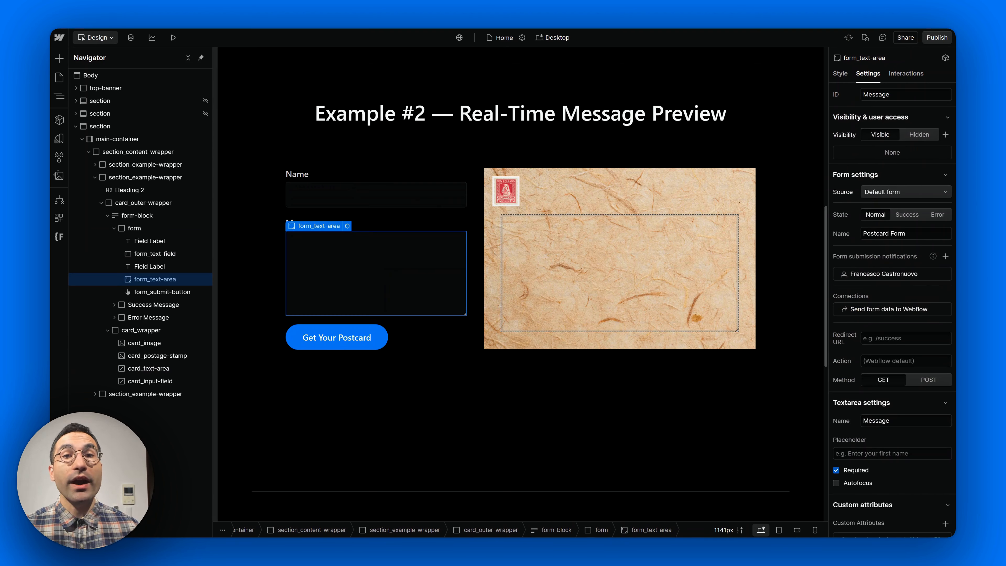
{"action": "left_click", "coordinate": [388, 202]}
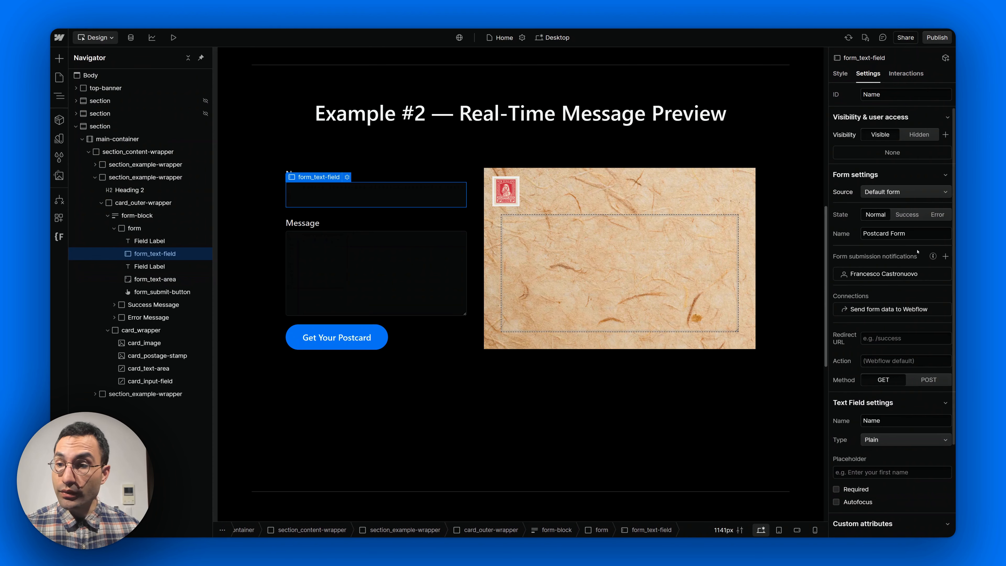
{"action": "scroll", "coordinate": [891, 317], "scroll_direction": "down", "scroll_amount": 3}
{"action": "left_click", "coordinate": [885, 447]}
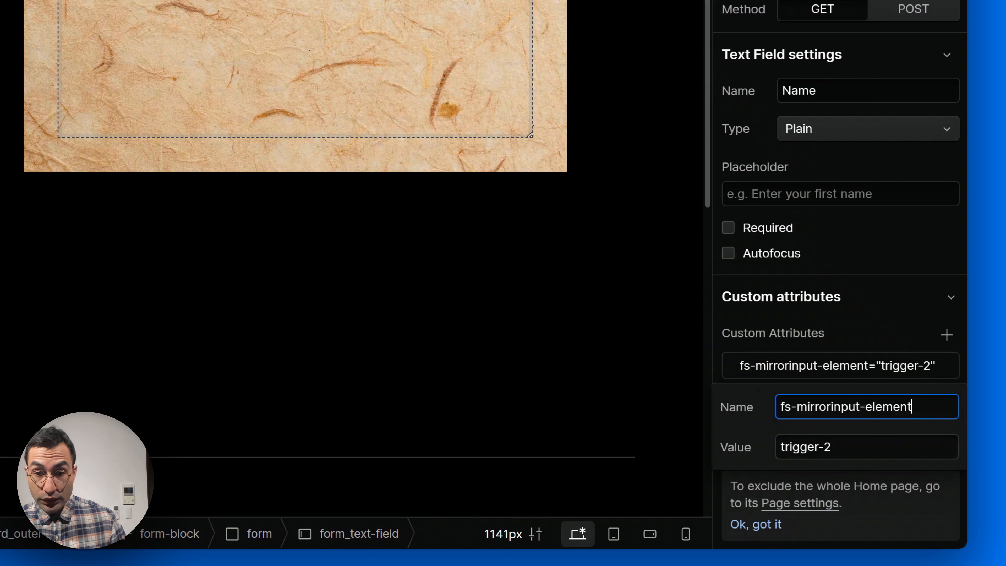
{"action": "left_click", "coordinate": [830, 446]}
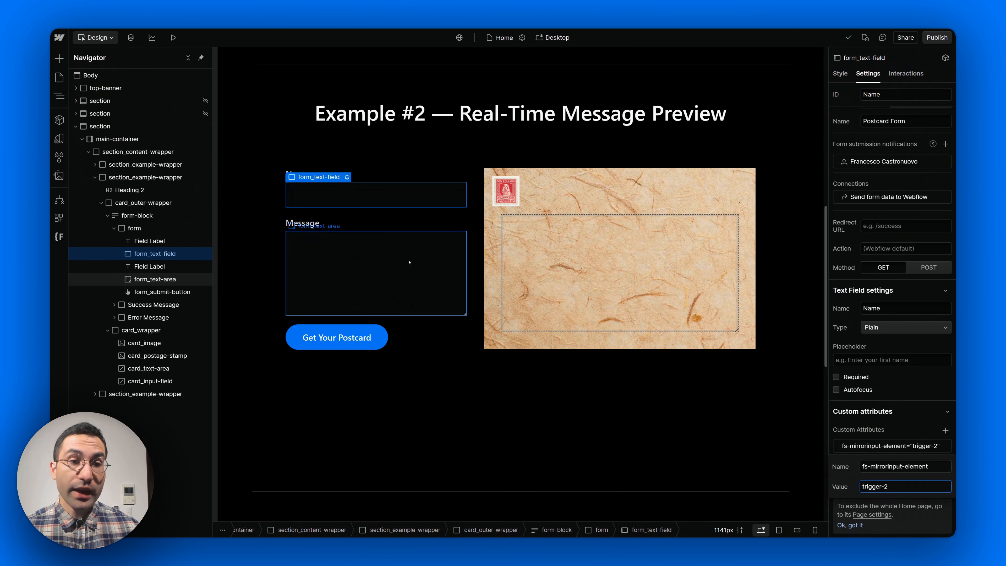
{"action": "left_click", "coordinate": [409, 263]}
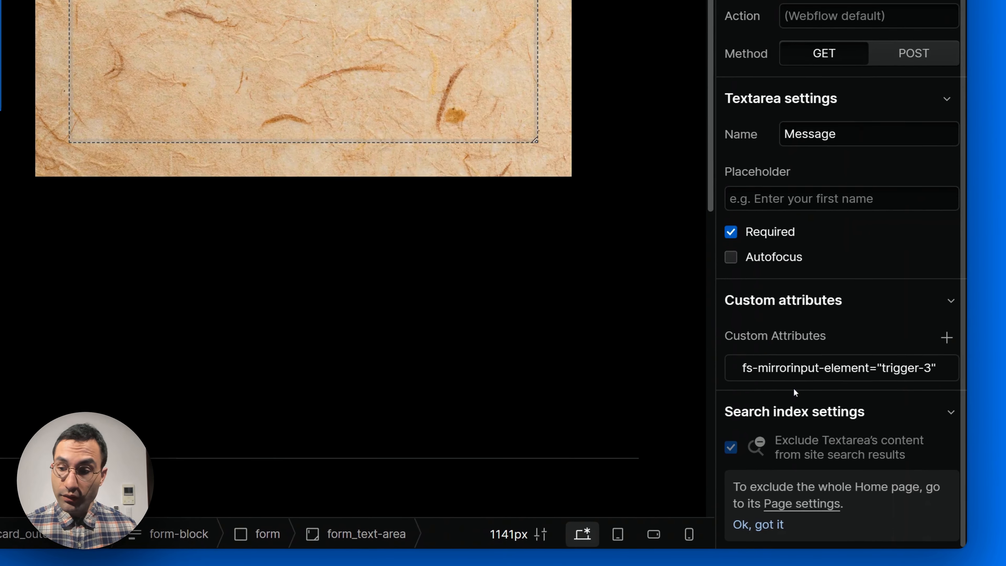
{"action": "left_click", "coordinate": [797, 368]}
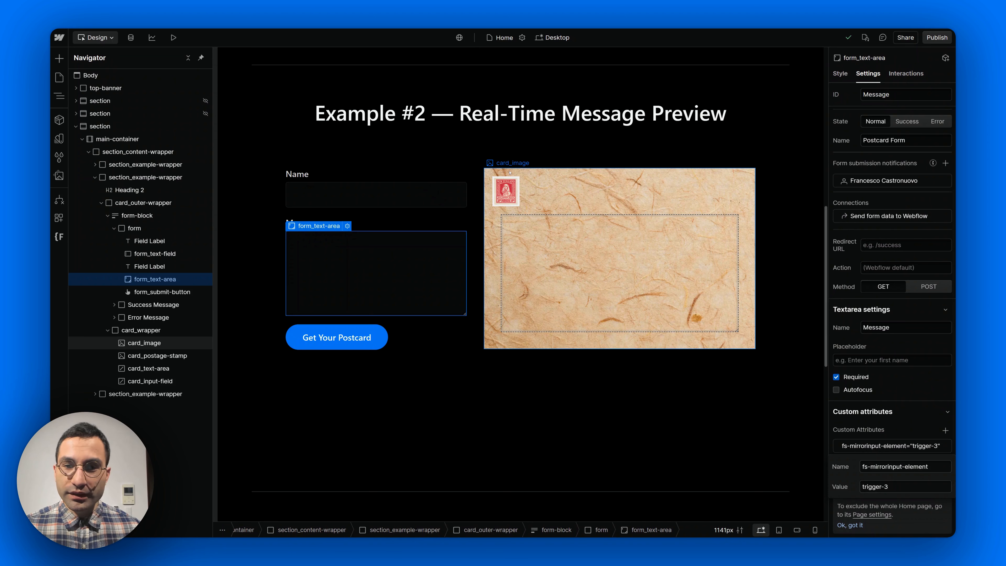
Examine the type, readonly and fs-mirrorinput-element attributes of the postcard's card_input-field element
{"action": "left_click", "coordinate": [510, 172]}
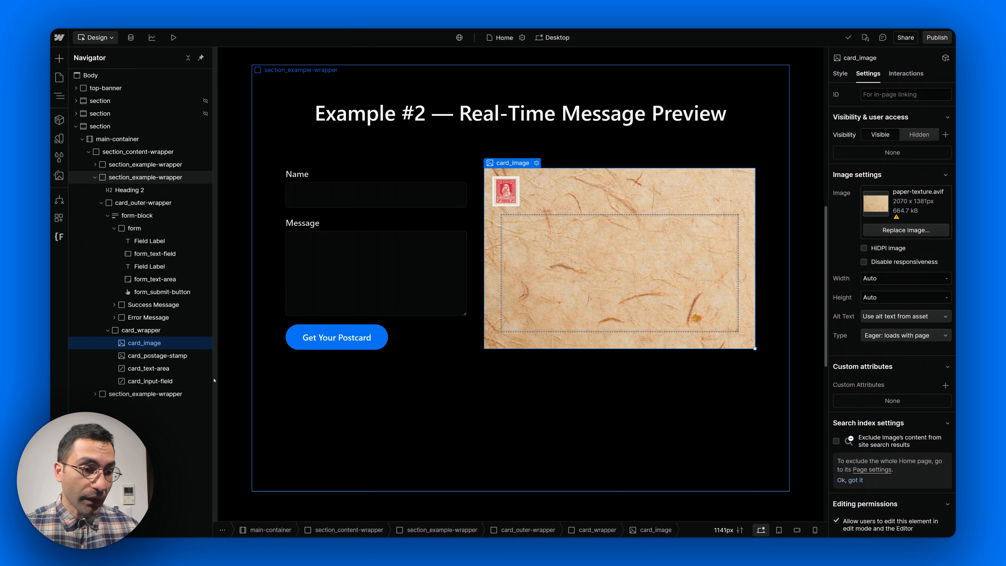
{"action": "left_click", "coordinate": [148, 369]}
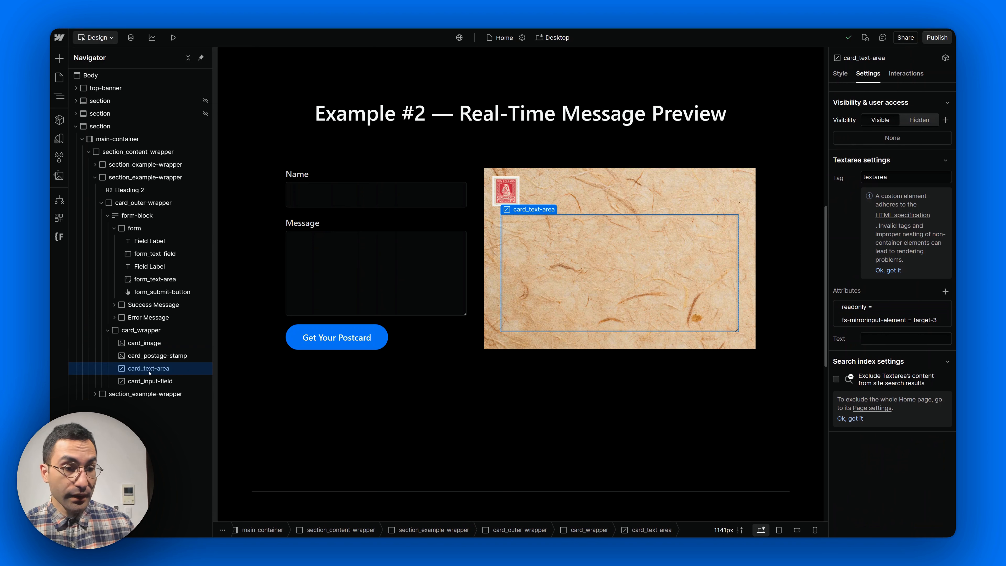
{"action": "left_click", "coordinate": [153, 381]}
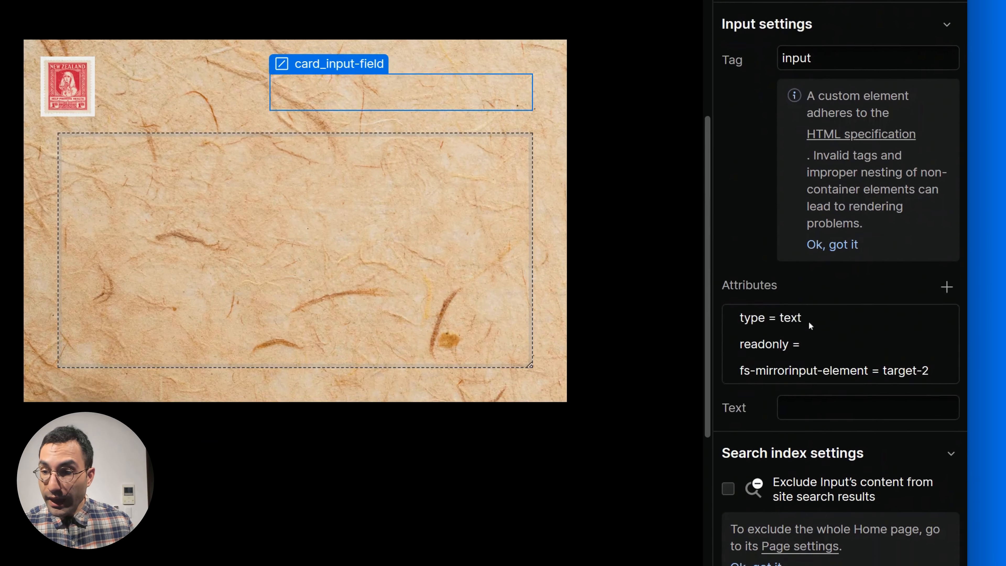
{"action": "left_click", "coordinate": [808, 217]}
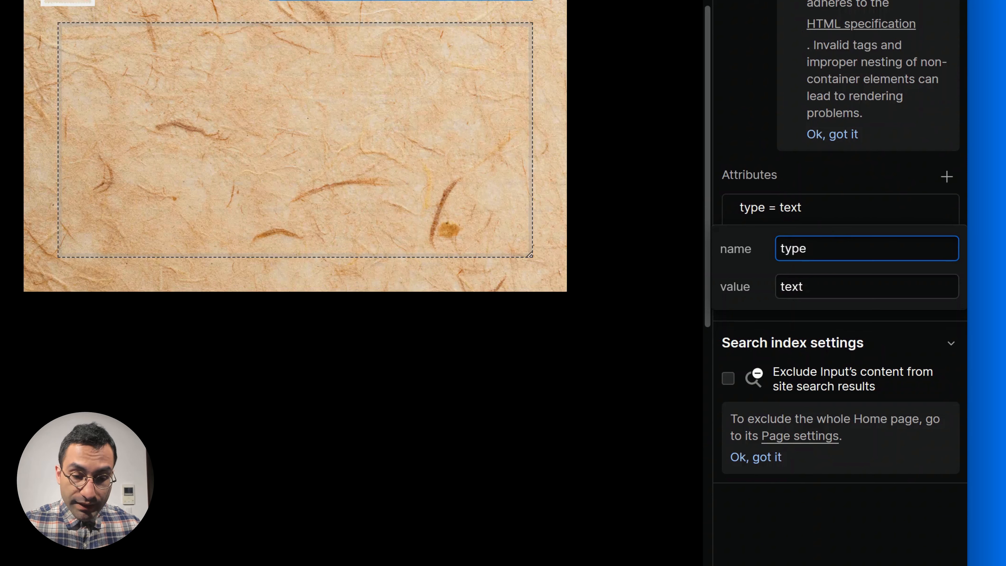
{"action": "left_click", "coordinate": [808, 211]}
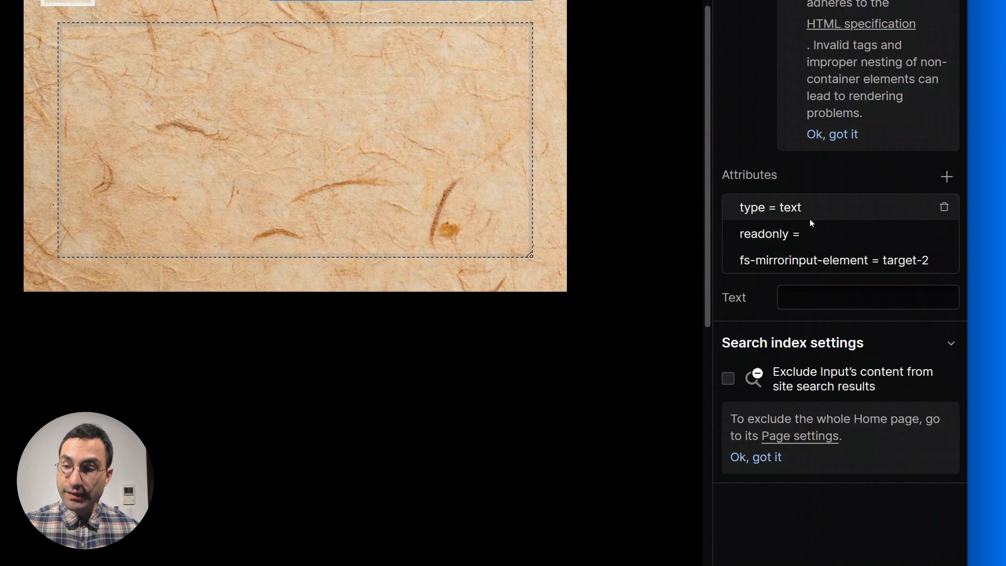
{"action": "left_click", "coordinate": [815, 241]}
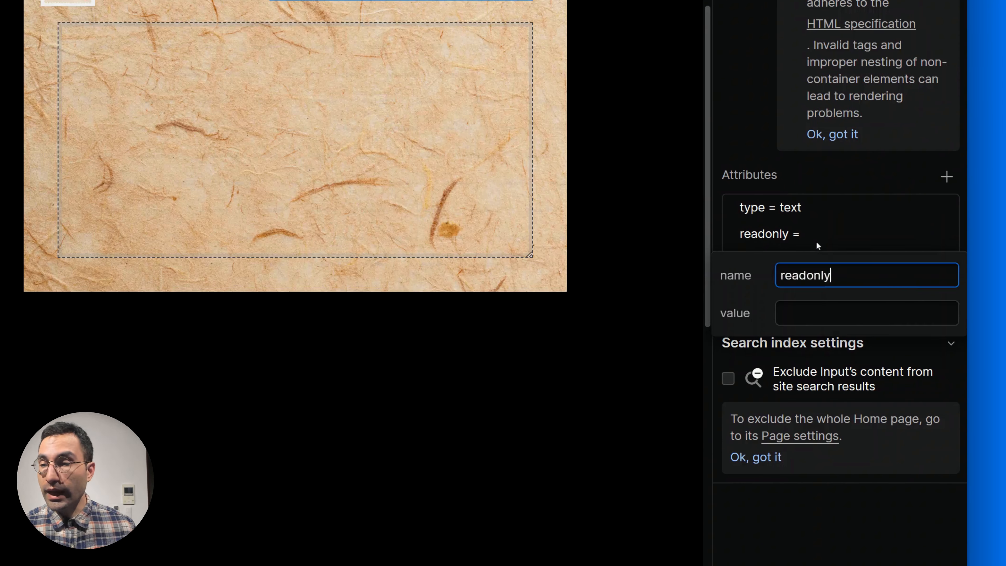
{"action": "left_click", "coordinate": [827, 225]}
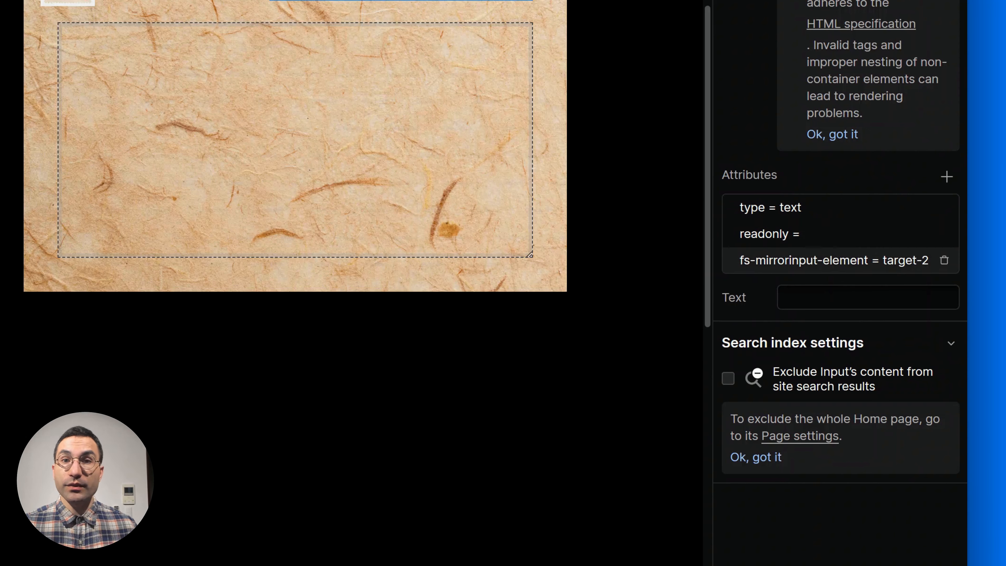
{"action": "left_click", "coordinate": [836, 261]}
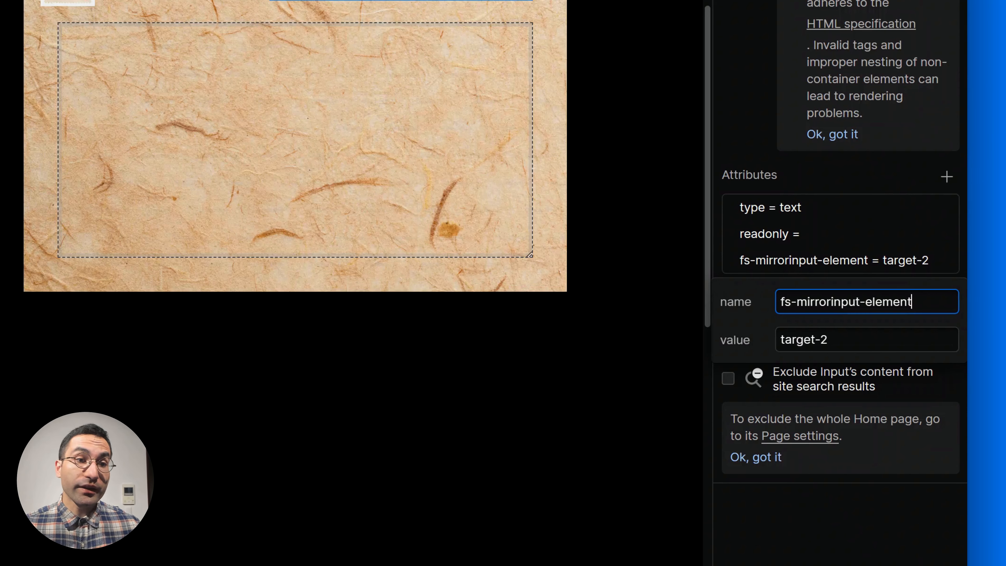
{"action": "key", "text": "Return"}
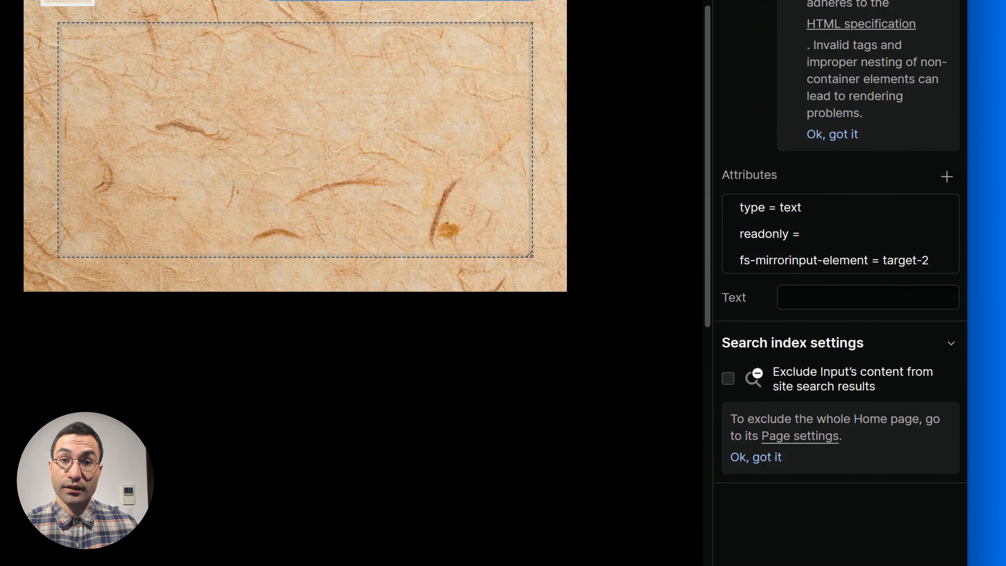
{"action": "left_click", "coordinate": [883, 259]}
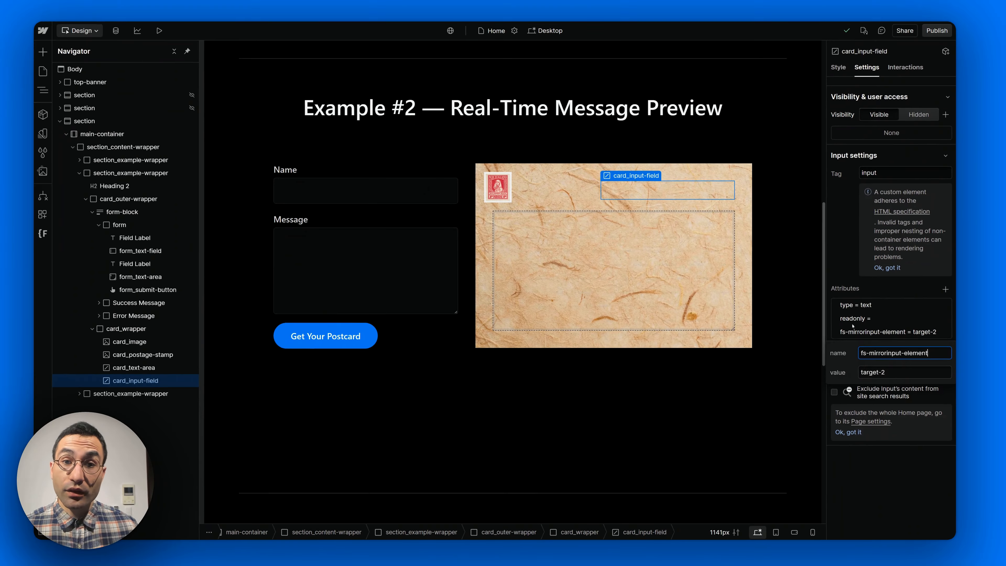
Examine the tag, readonly and fs-mirrorinput-element attributes of the postcard's card_text-area, and compare them with the Message field's custom attribute
{"action": "left_click", "coordinate": [630, 258]}
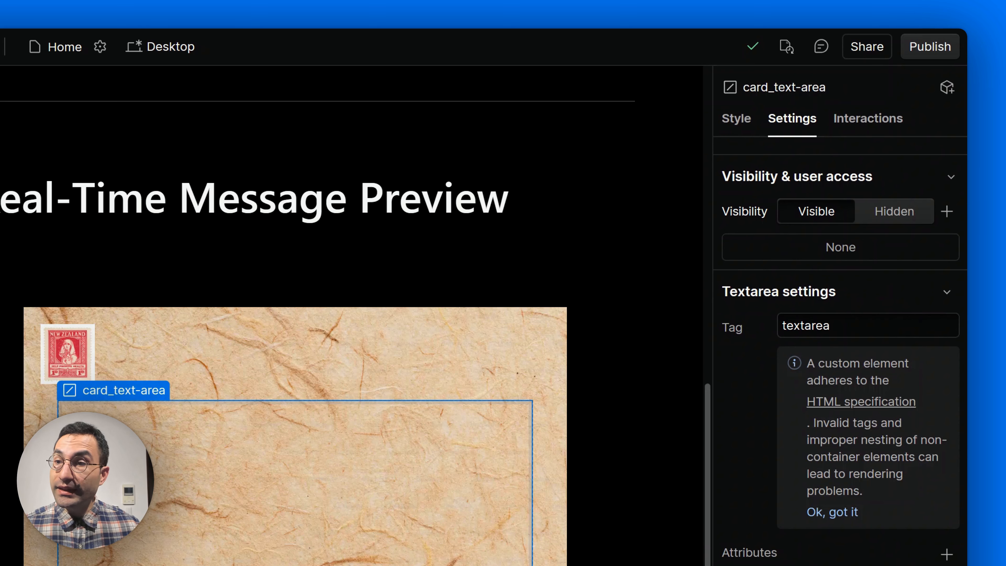
{"action": "double_click", "coordinate": [794, 326]}
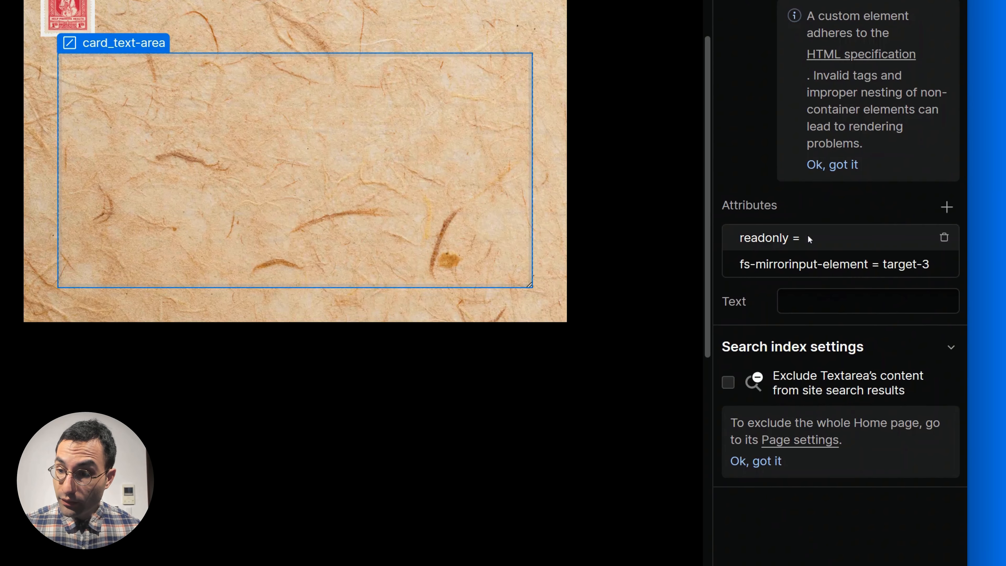
{"action": "left_click", "coordinate": [812, 233]}
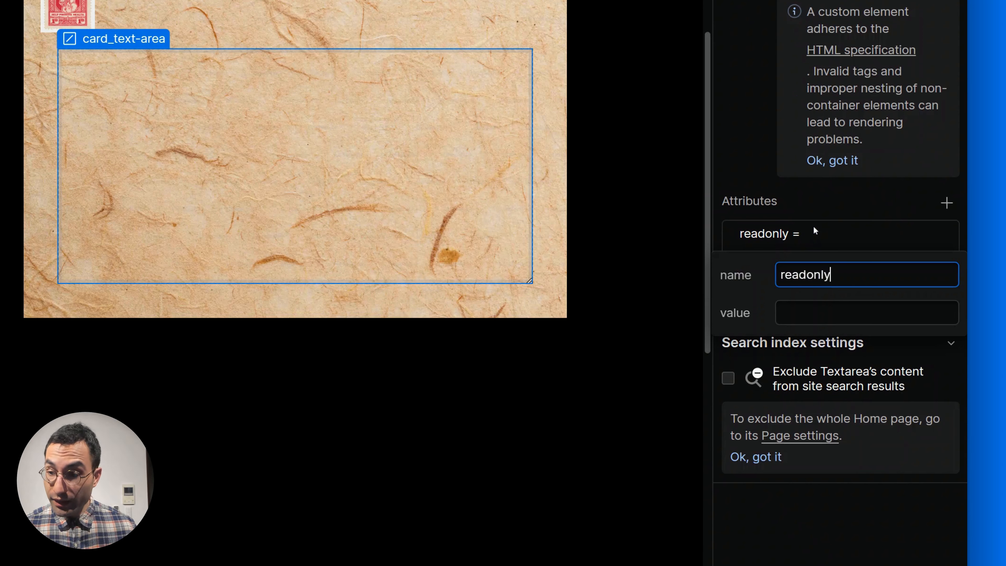
{"action": "left_click", "coordinate": [813, 227]}
{"action": "left_click", "coordinate": [813, 259]}
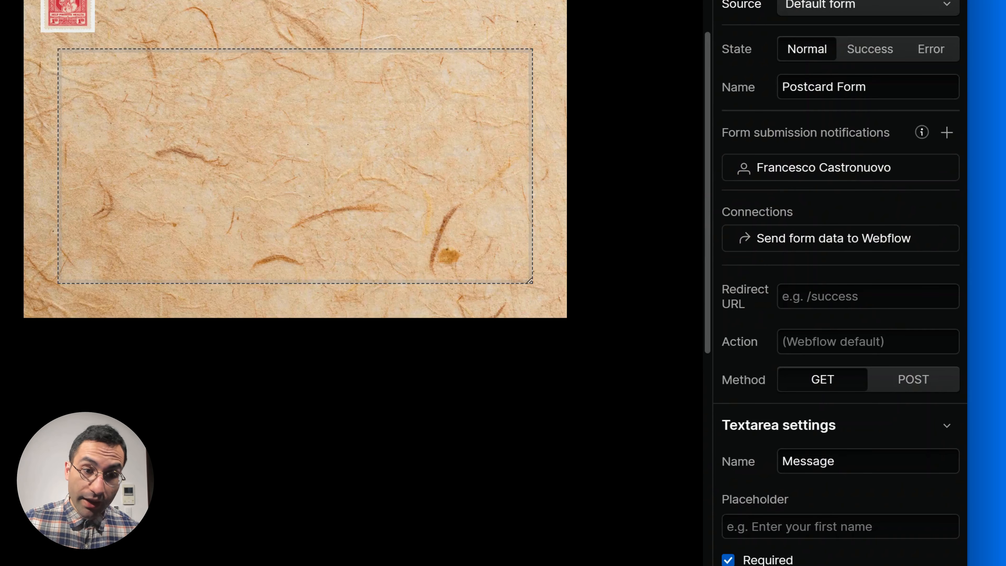
{"action": "scroll", "coordinate": [841, 513], "scroll_direction": "down", "scroll_amount": 5}
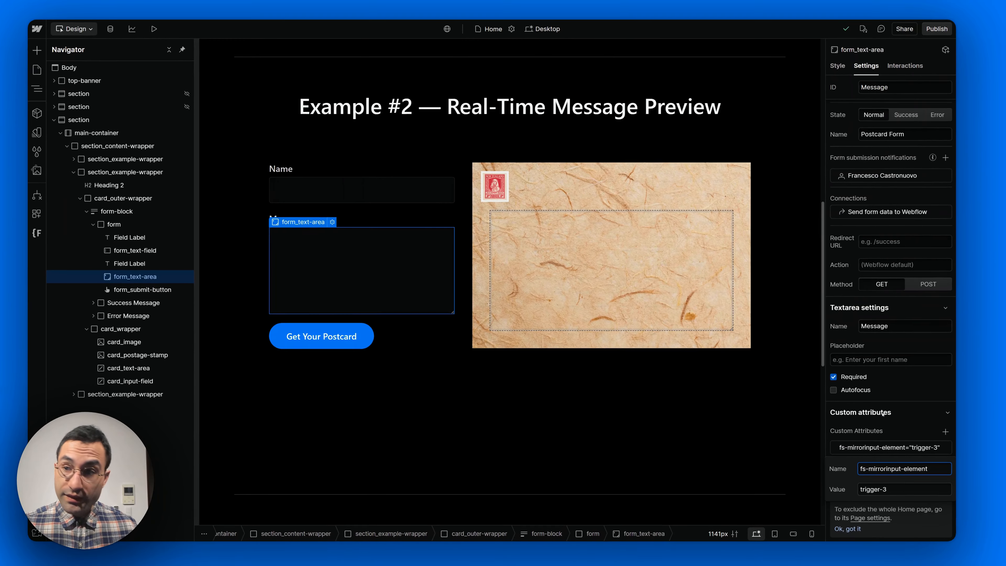
Publish the site to the mirror-input-values.webflow.io staging domain and open the live page
{"action": "left_click", "coordinate": [936, 37]}
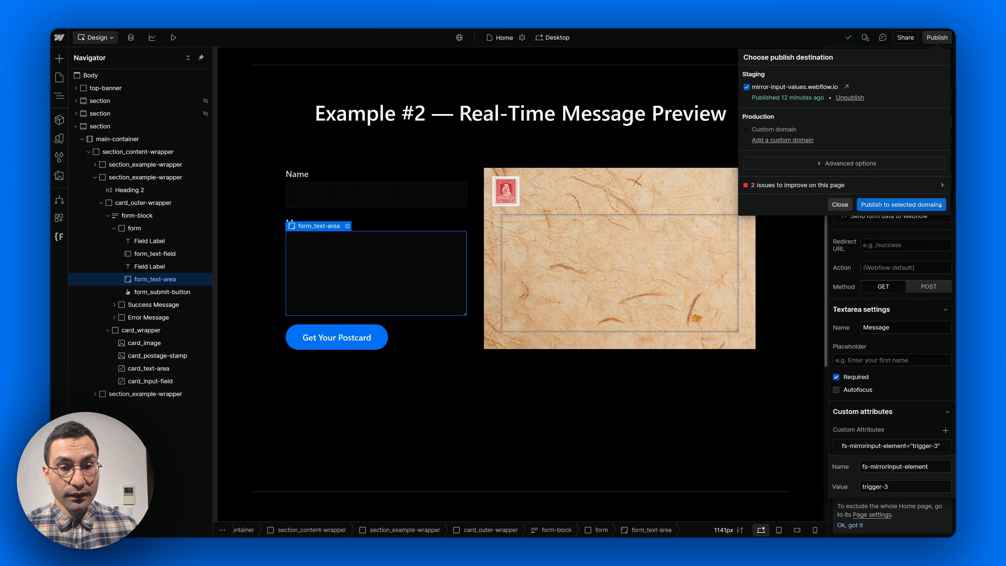
{"action": "left_click", "coordinate": [940, 204]}
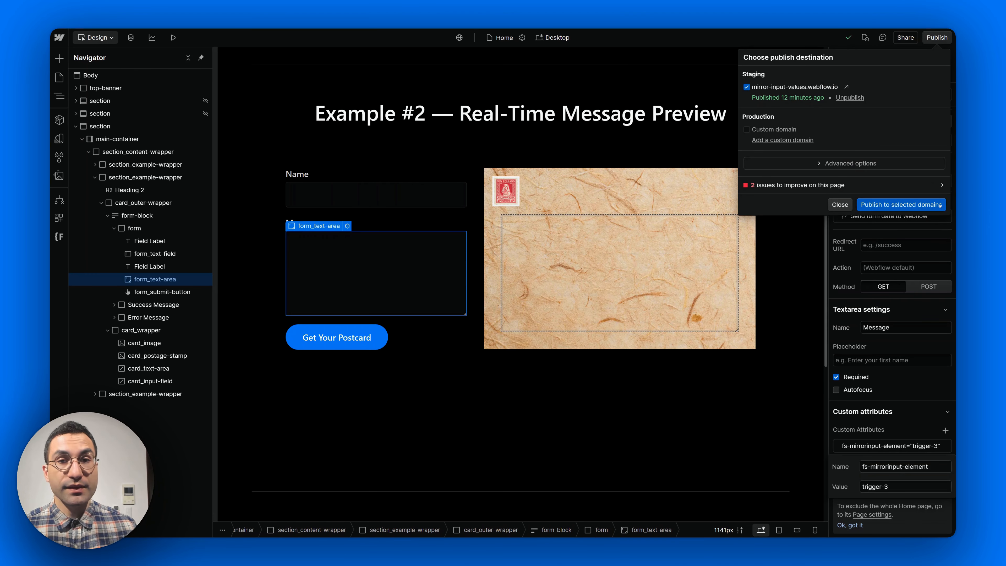
{"action": "left_click", "coordinate": [846, 87]}
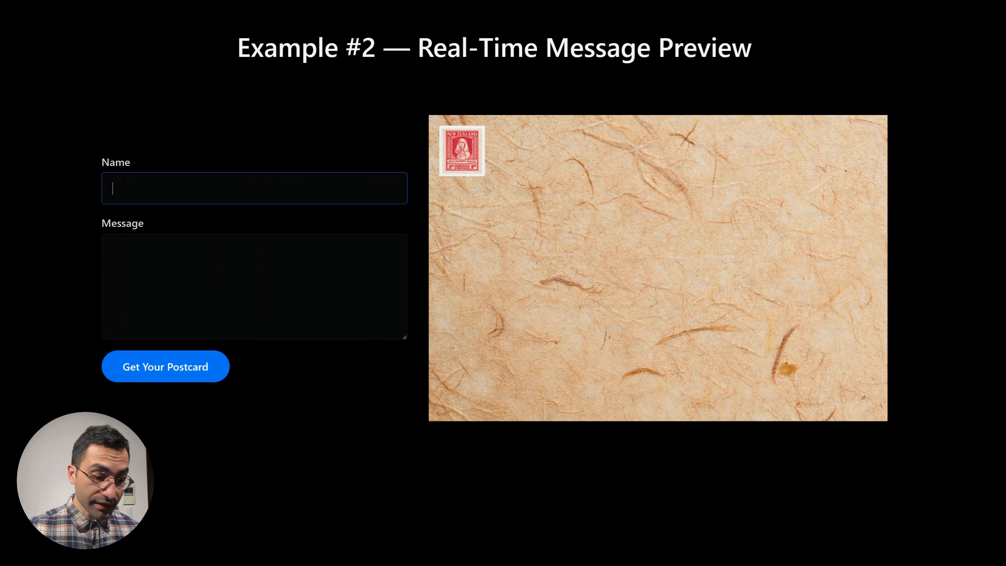
Test the postcard preview by entering a first name and the two-line message "Hello," and "I'm really happy to send you this message!"
{"action": "type", "text": "Francesco"}
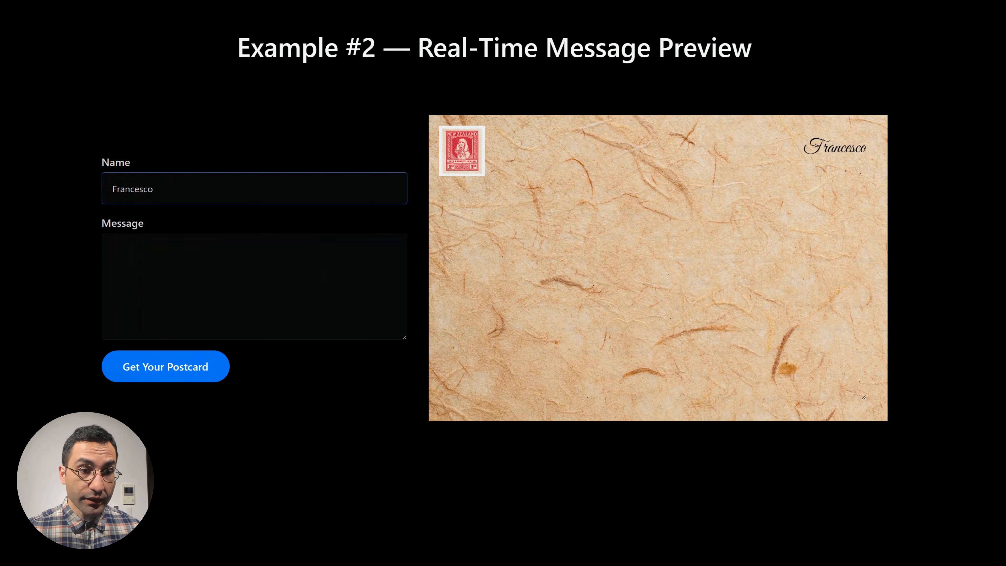
{"action": "left_click", "coordinate": [113, 250]}
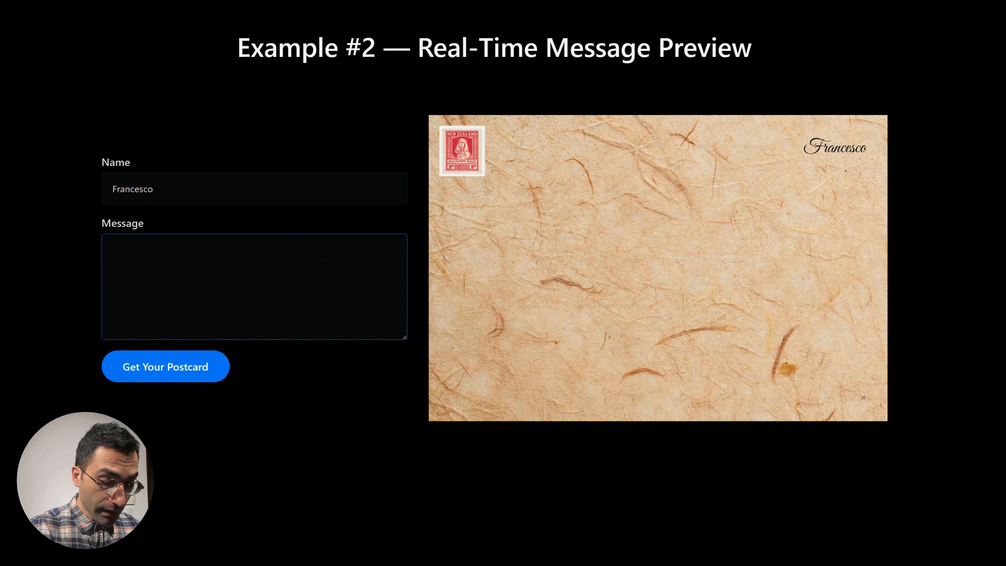
{"action": "type", "text": "Hello,"}
{"action": "key", "text": "Return"}
{"action": "type", "text": "I'm r"}
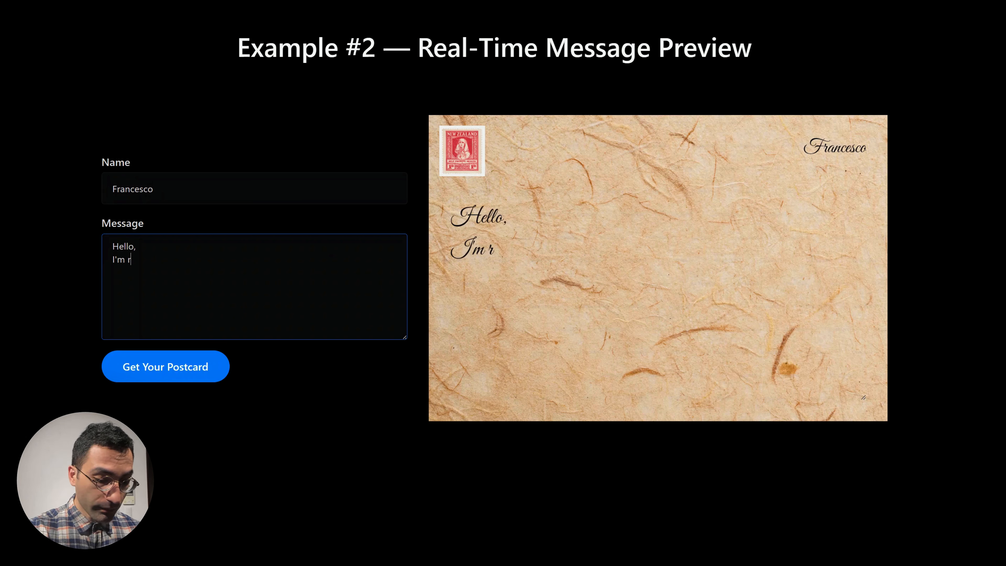
{"action": "type", "text": "eally happy to"}
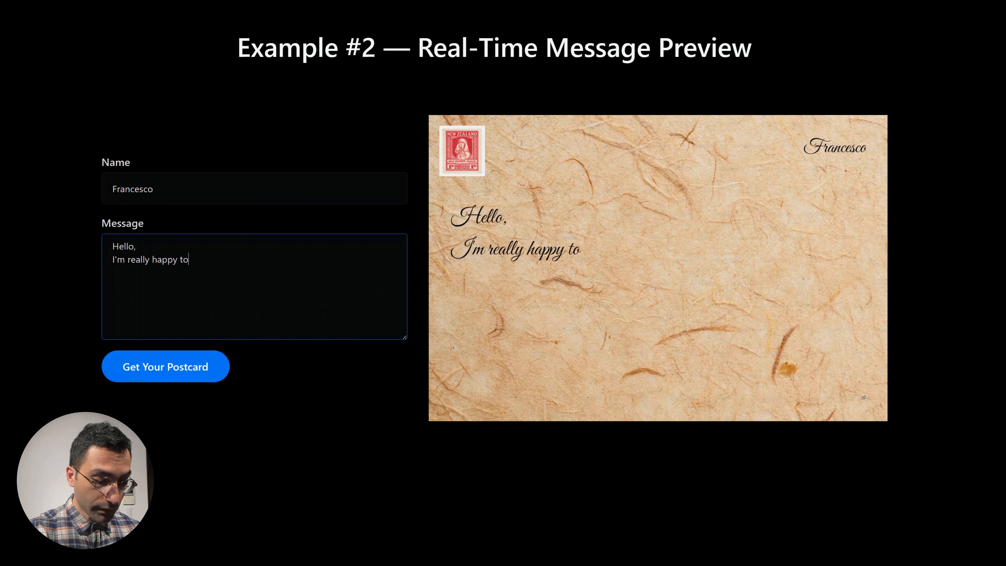
{"action": "type", "text": " send you thios"}
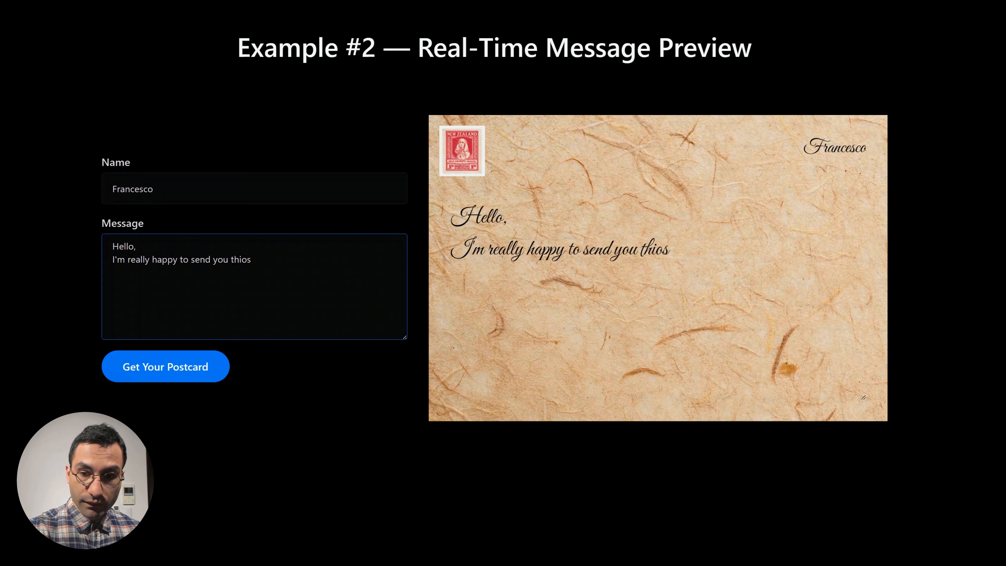
{"action": "key", "text": "BackSpace"}
{"action": "key", "text": "BackSpace"}
{"action": "type", "text": "s message!"}
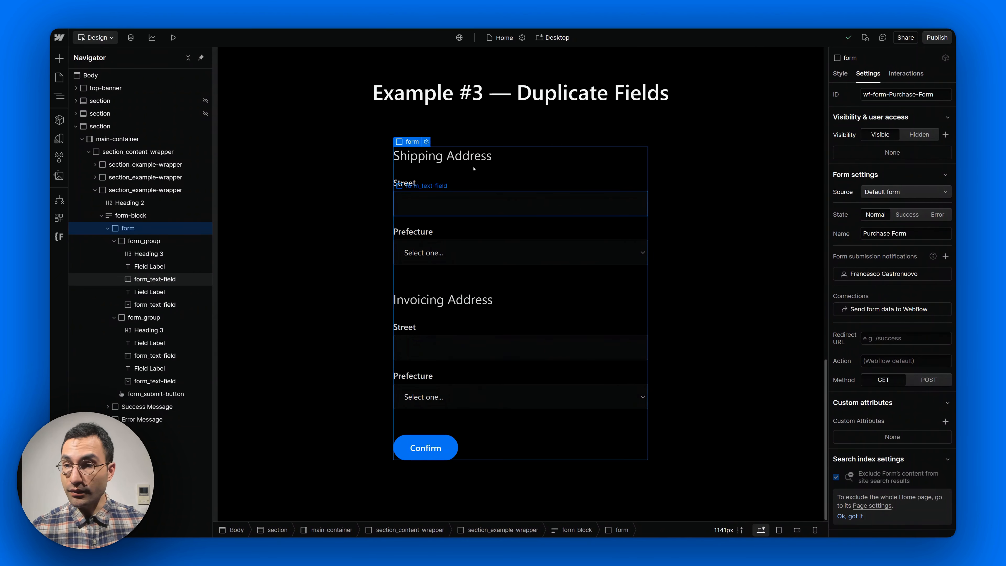
Examine the fs-mirrorinput-element custom attribute of the Shipping Address Street field in Example #3
{"action": "left_click", "coordinate": [504, 204]}
{"action": "scroll", "coordinate": [896, 440], "scroll_direction": "down", "scroll_amount": 3}
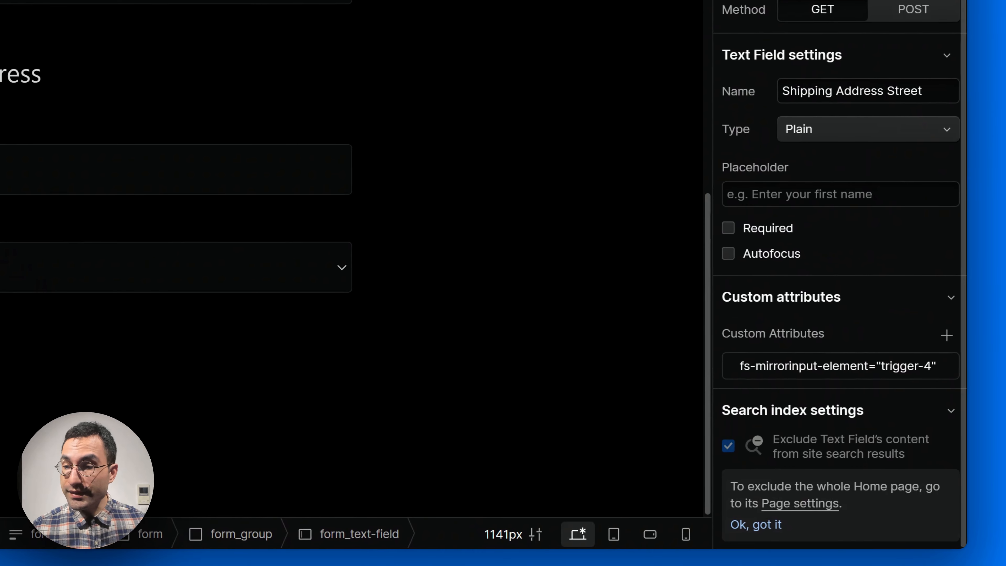
{"action": "left_click", "coordinate": [853, 370]}
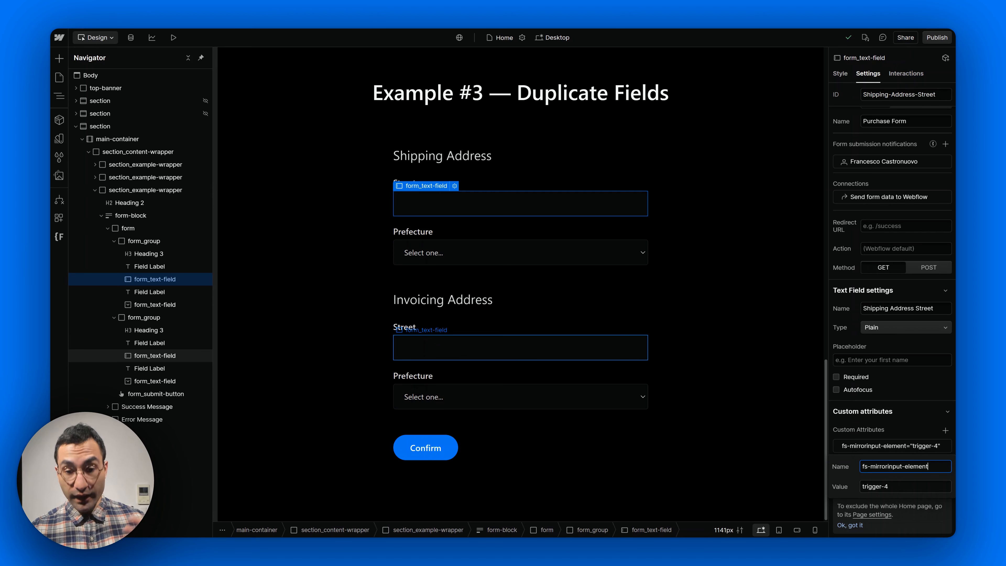
Examine the fs-mirrorinput-element custom attribute of the Invoicing Address Street field in Example #3
{"action": "left_click", "coordinate": [438, 347]}
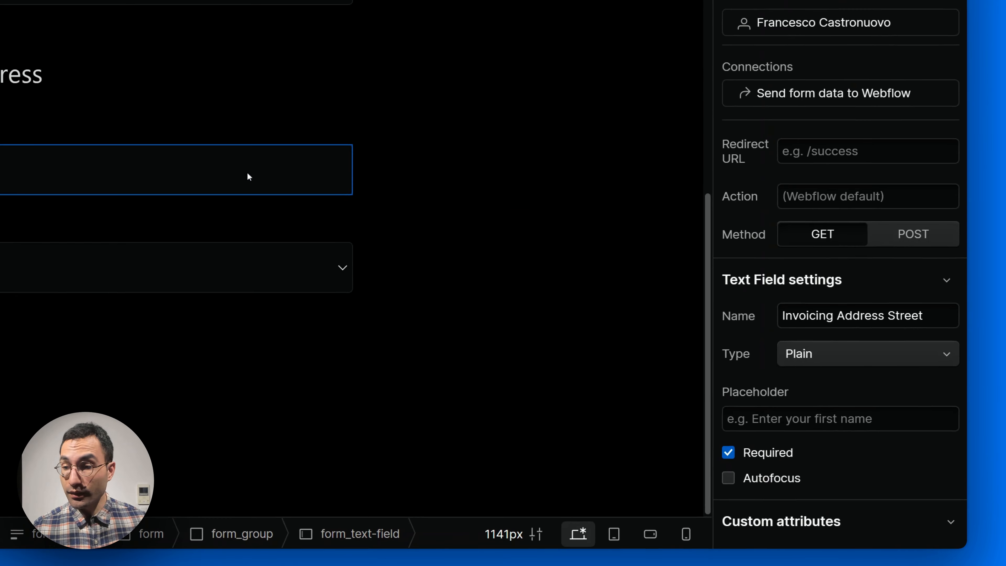
{"action": "scroll", "coordinate": [772, 355], "scroll_direction": "down", "scroll_amount": 5}
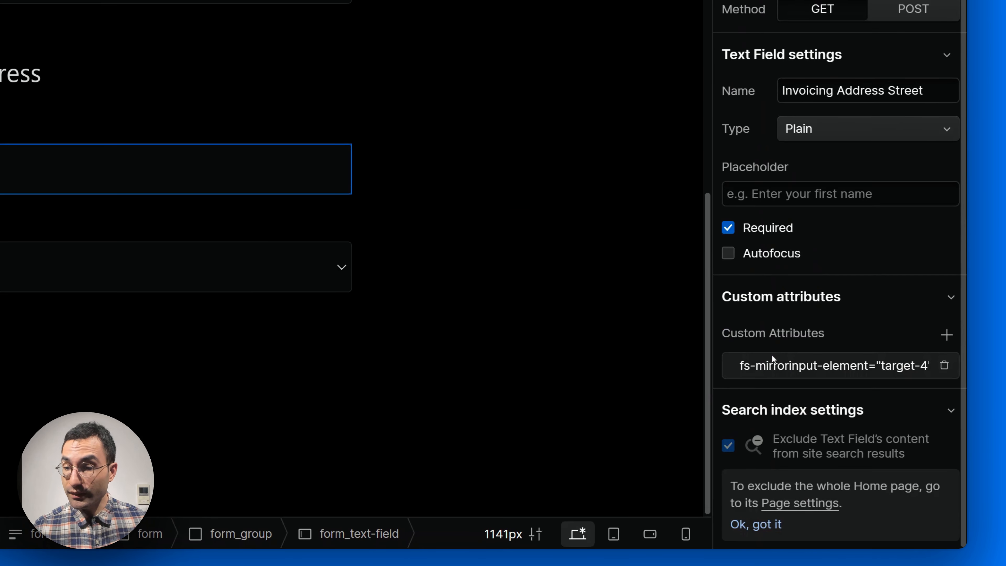
{"action": "left_click", "coordinate": [776, 365]}
{"action": "left_click", "coordinate": [823, 408]}
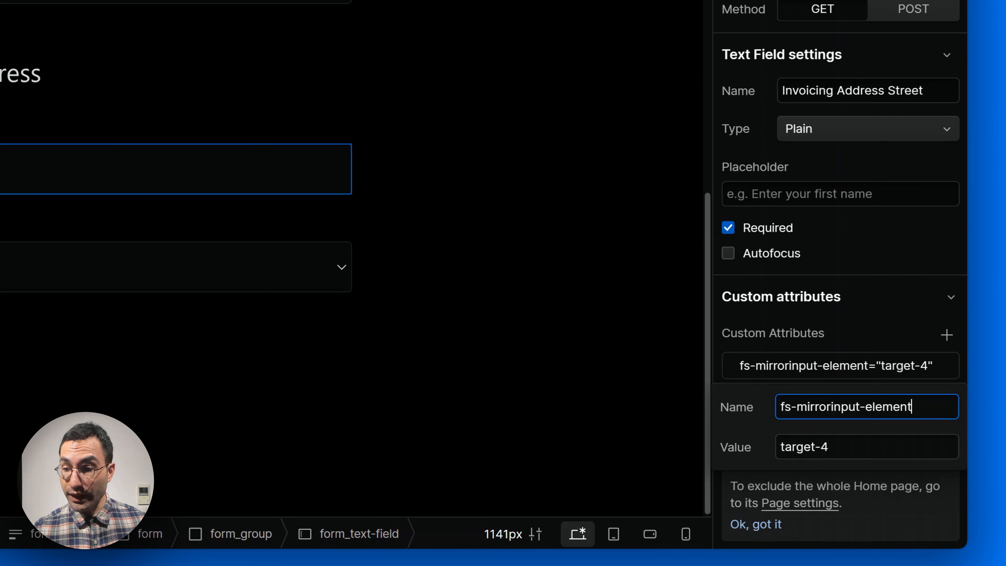
Inspect the number ending the Invoicing Address Street field's attribute value, and select the Shipping Address Street field
{"action": "left_click", "coordinate": [828, 447]}
{"action": "key", "text": "shift+Left"}
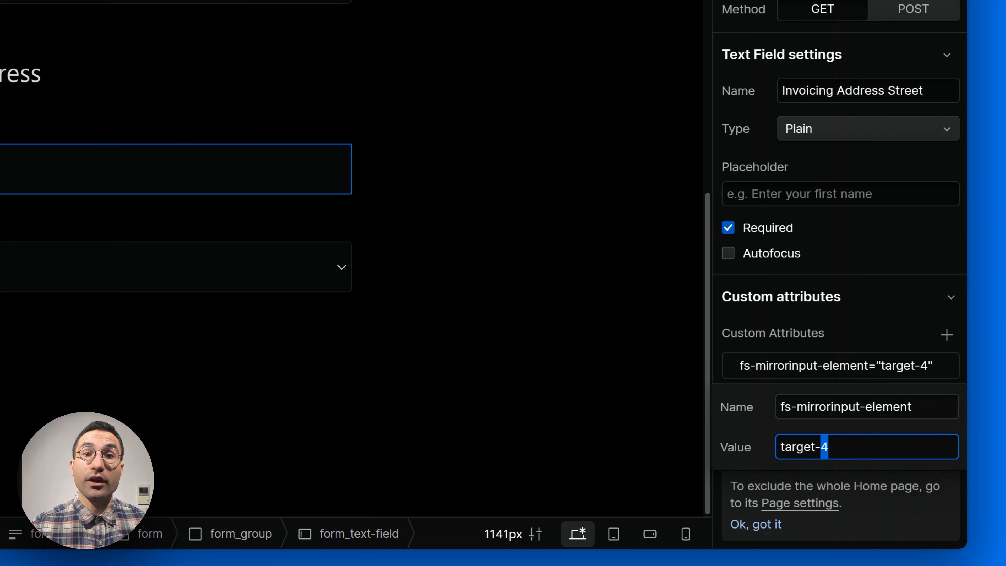
{"action": "left_click", "coordinate": [361, 81]}
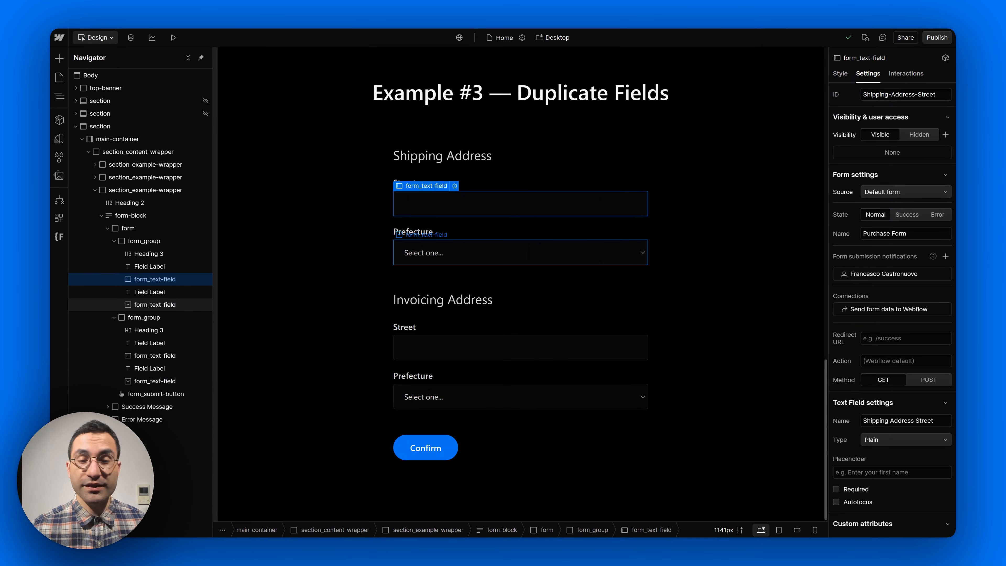
Examine the fs-mirrorinput-element custom attribute of the Shipping Address Prefecture field in Example #3
{"action": "left_click", "coordinate": [536, 247]}
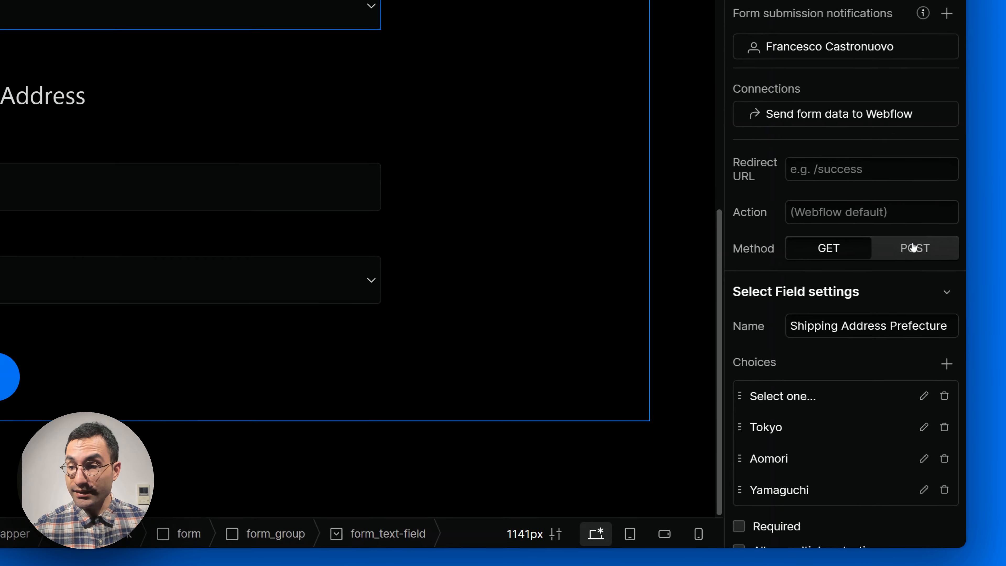
{"action": "scroll", "coordinate": [911, 468], "scroll_direction": "down", "scroll_amount": 5}
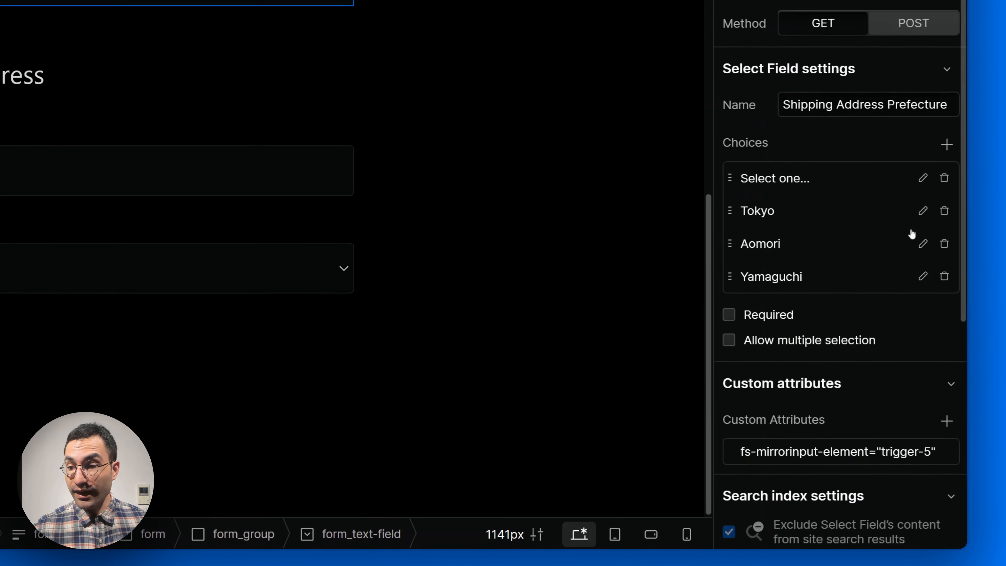
{"action": "left_click", "coordinate": [871, 366]}
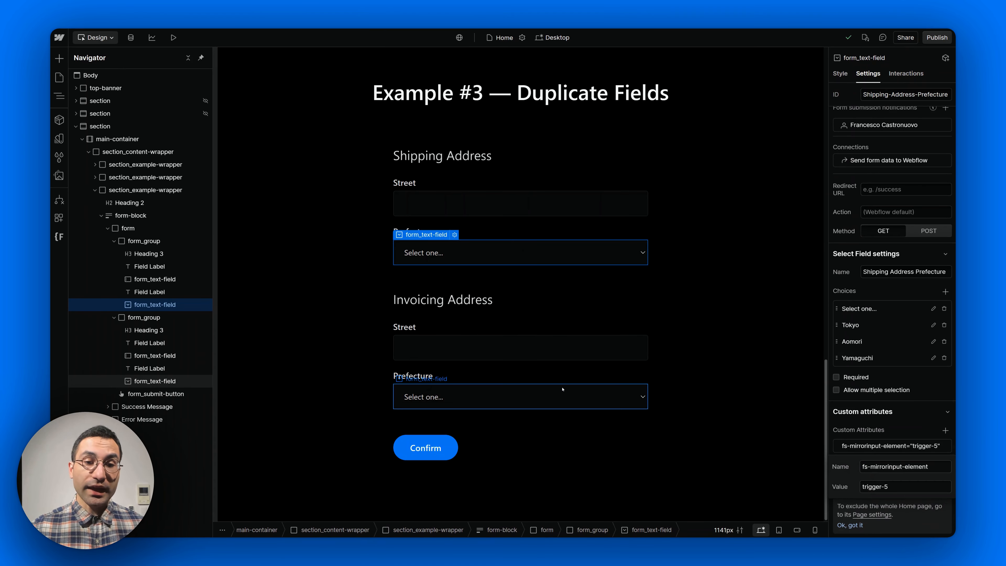
Examine the fs-mirrorinput-element custom attribute of the Invoicing Address Prefecture field in Example #3
{"action": "left_click", "coordinate": [563, 389]}
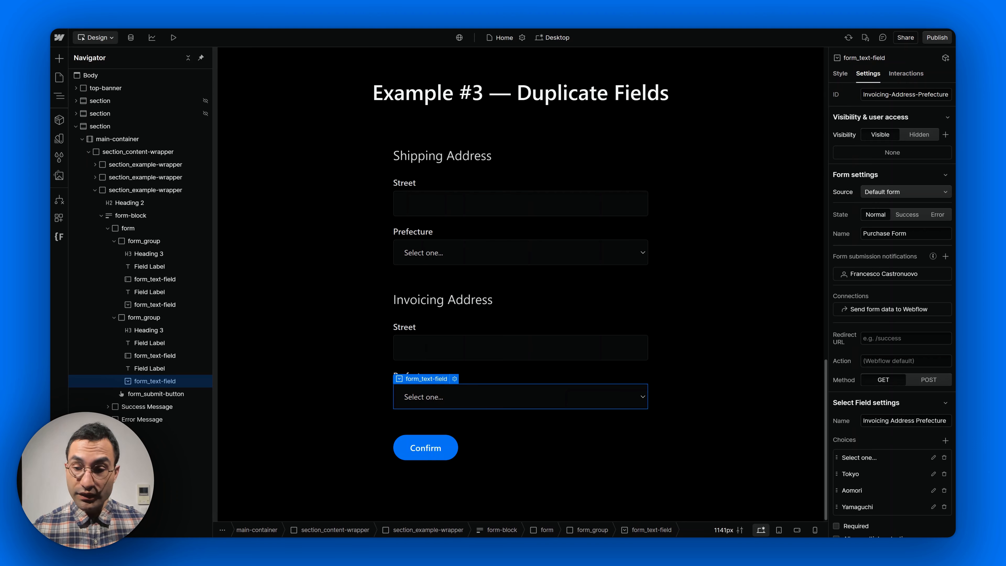
{"action": "scroll", "coordinate": [858, 447], "scroll_direction": "down", "scroll_amount": 5}
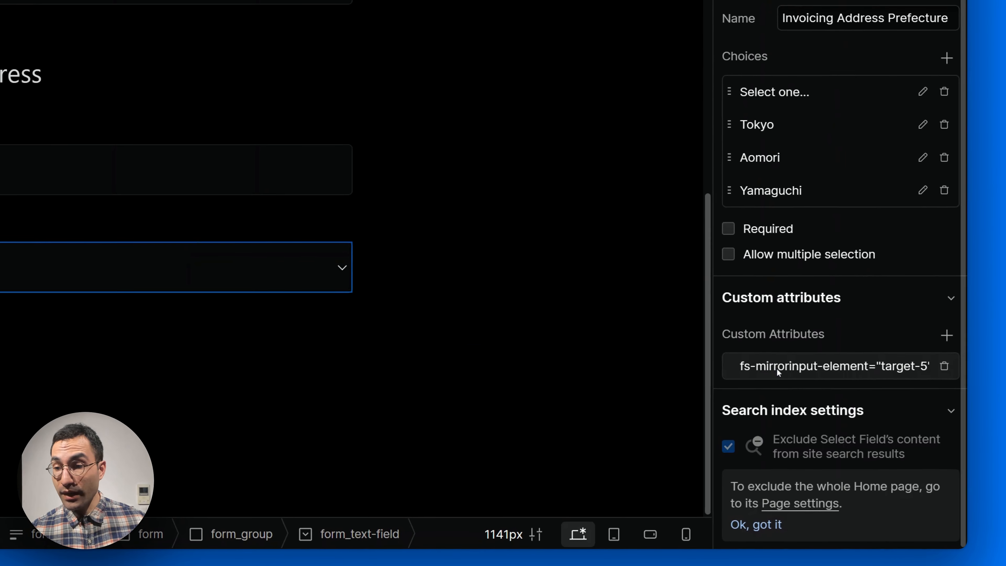
{"action": "left_click", "coordinate": [777, 368]}
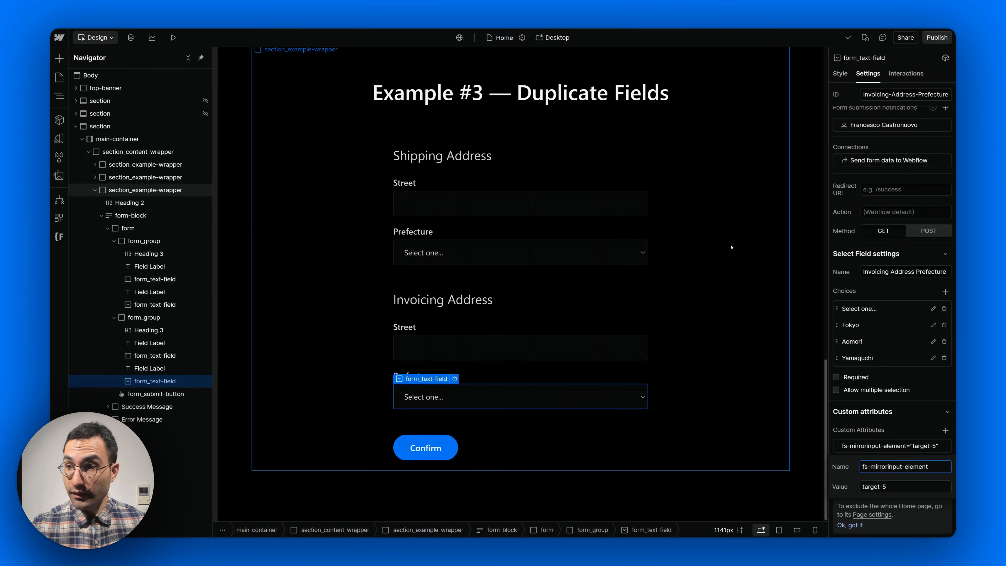
Publish the site and, on the live page, enter a street and select the Aomori prefecture under Example #3's Shipping Address
{"action": "left_click", "coordinate": [932, 36]}
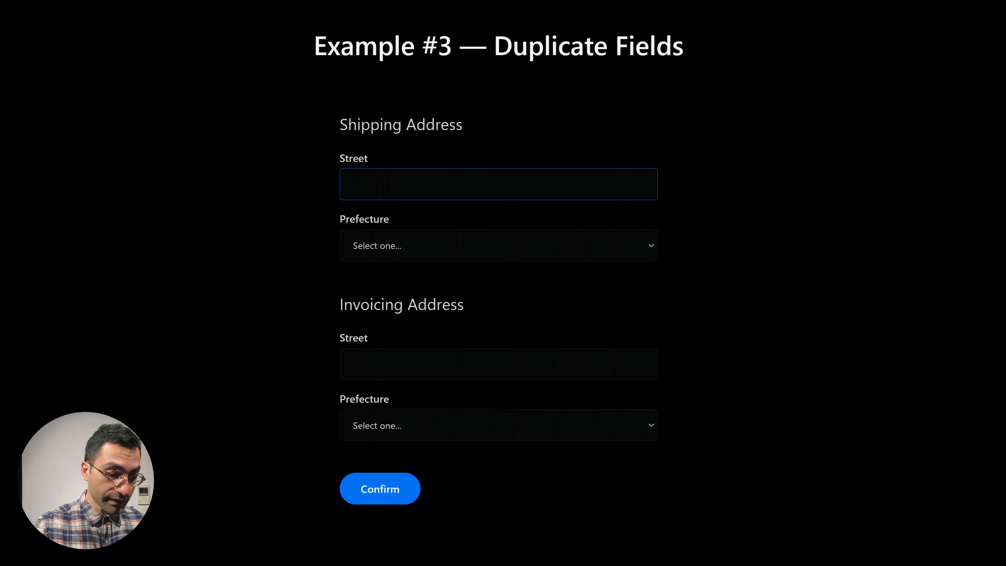
{"action": "type", "text": "Via Ma"}
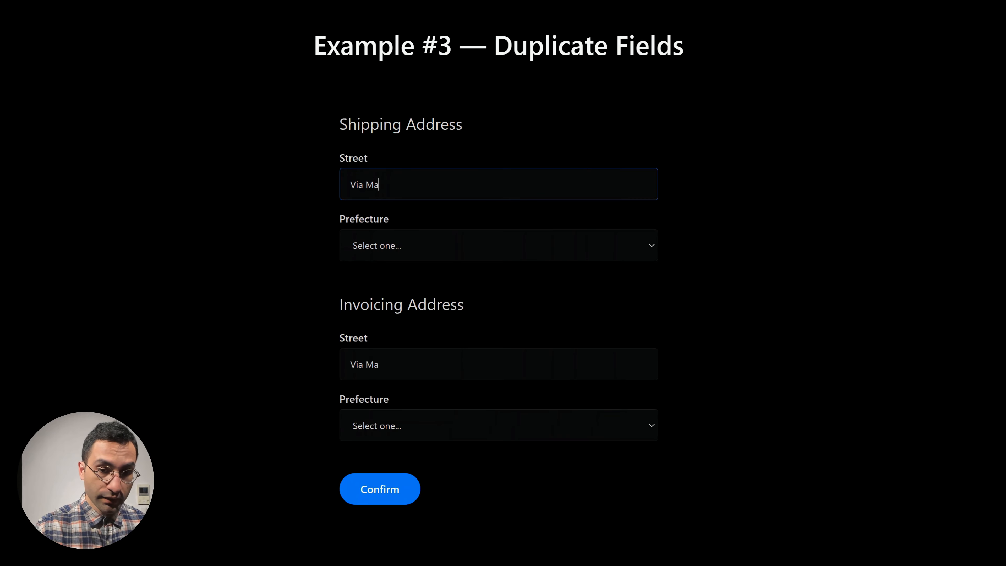
{"action": "type", "text": "rconi"}
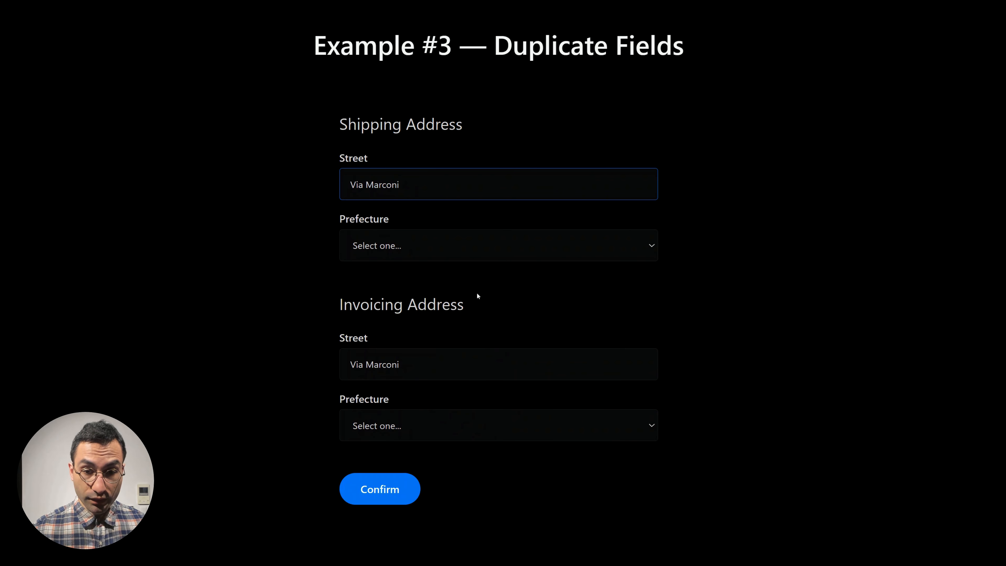
{"action": "key", "text": "Tab"}
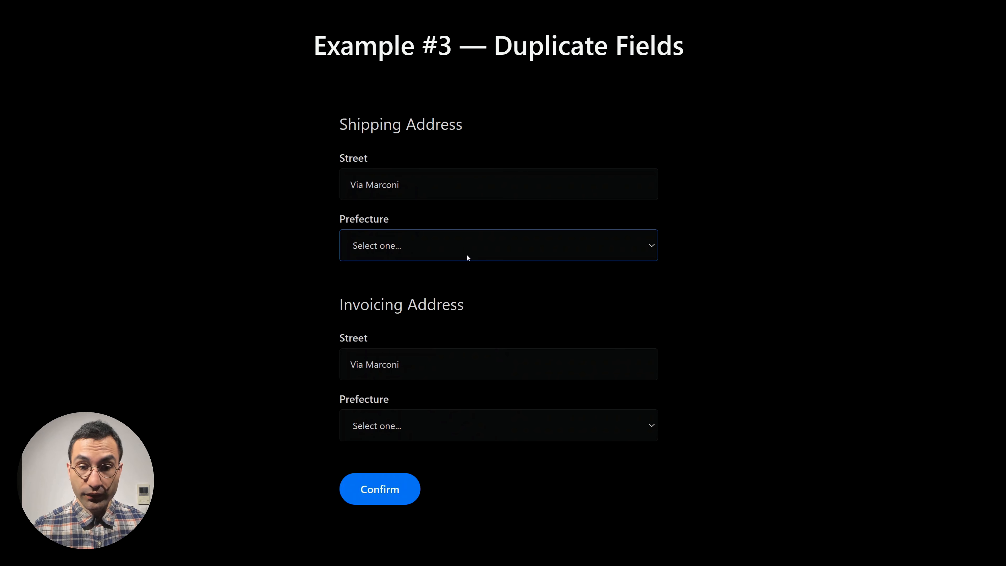
{"action": "key", "text": "a"}
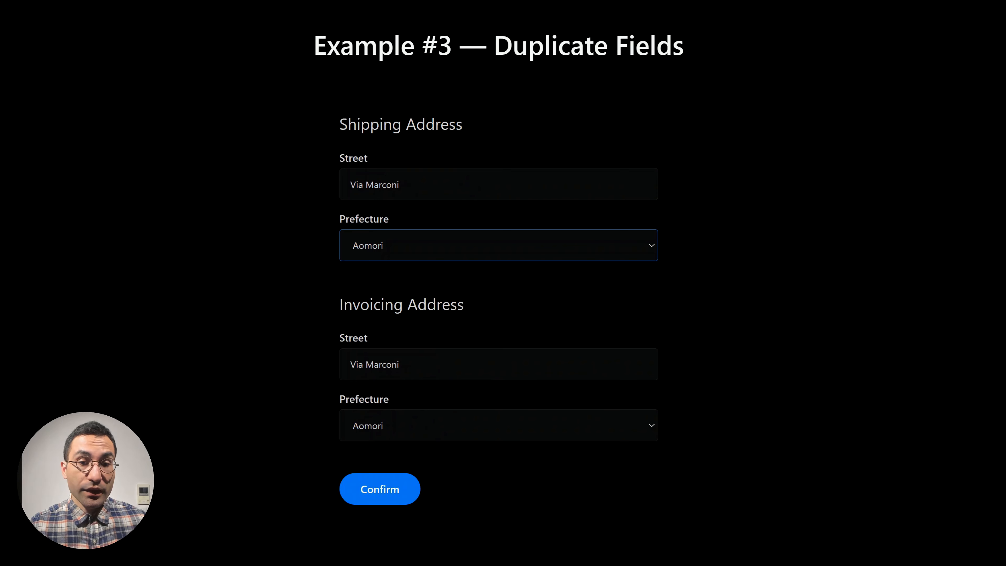
Override the mirrored Invoicing Address by replacing the street name and choosing its prefecture separately
{"action": "left_click", "coordinate": [398, 364]}
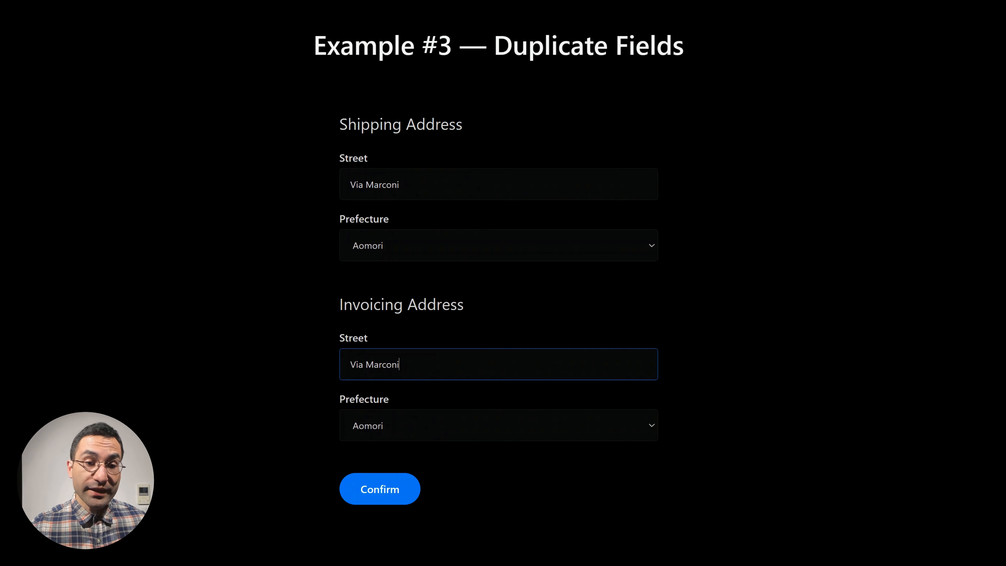
{"action": "key", "text": "ctrl+shift+Left"}
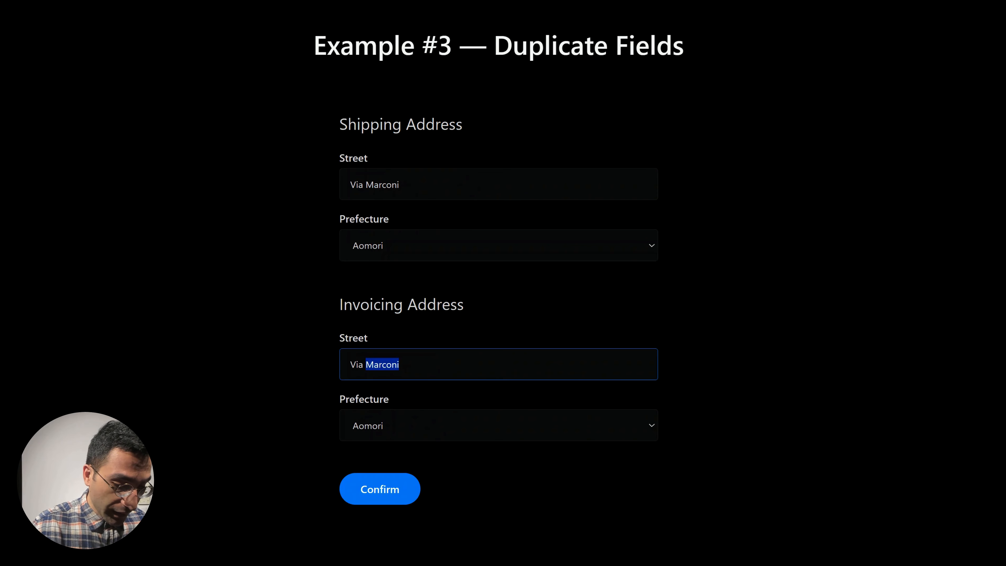
{"action": "type", "text": "Silva"}
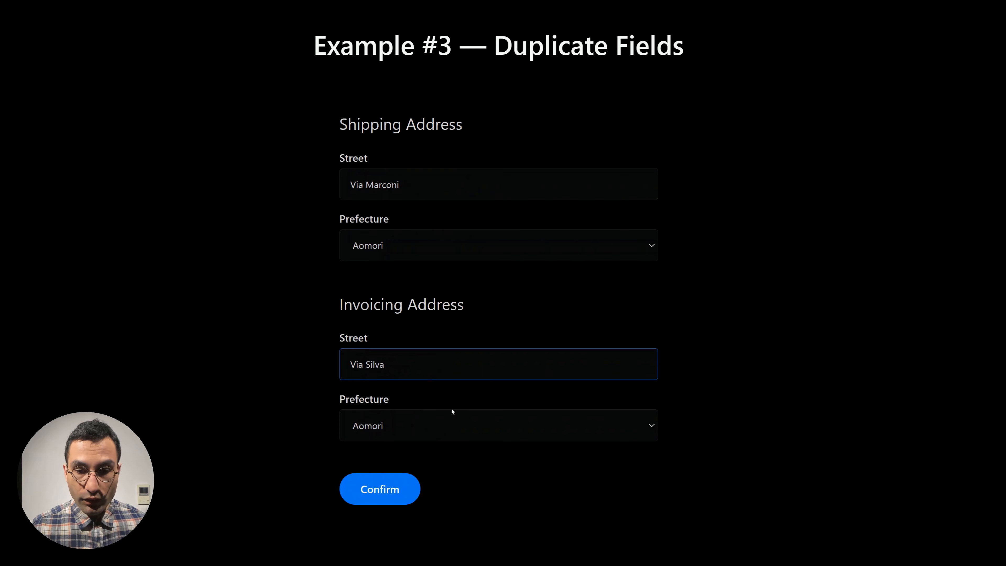
{"action": "left_click", "coordinate": [447, 428]}
{"action": "left_click", "coordinate": [442, 467]}
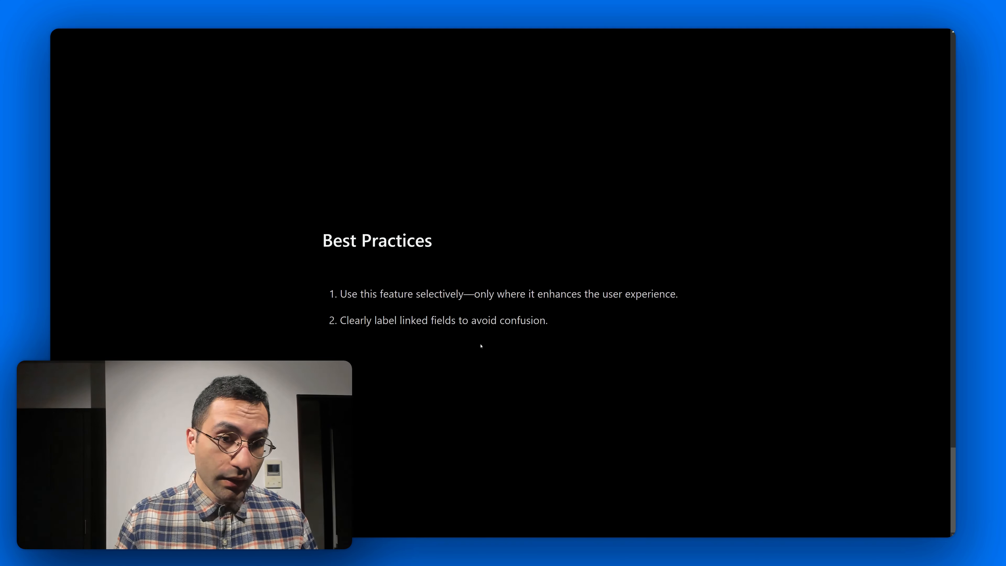
Test the personalized greeting in Example #1 by entering a first name as the username
{"action": "scroll", "coordinate": [479, 348], "scroll_direction": "up", "scroll_amount": 10}
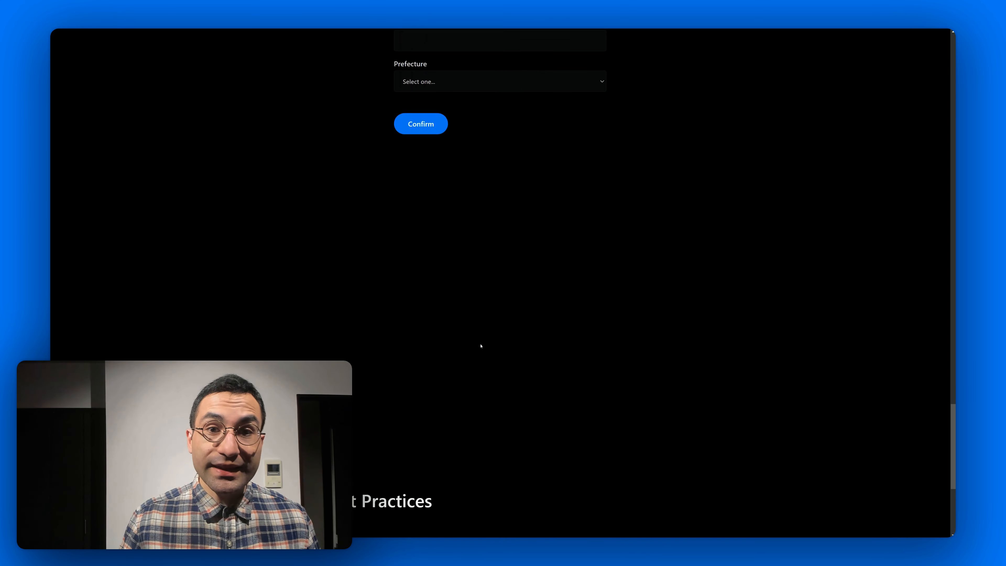
{"action": "scroll", "coordinate": [481, 346], "scroll_direction": "up", "scroll_amount": 3}
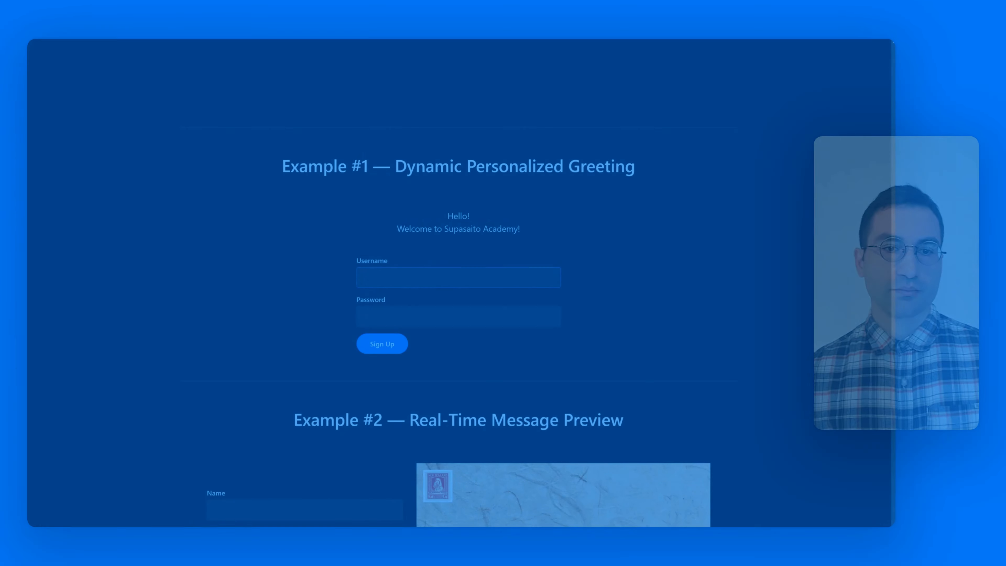
{"action": "type", "text": "Francesco"}
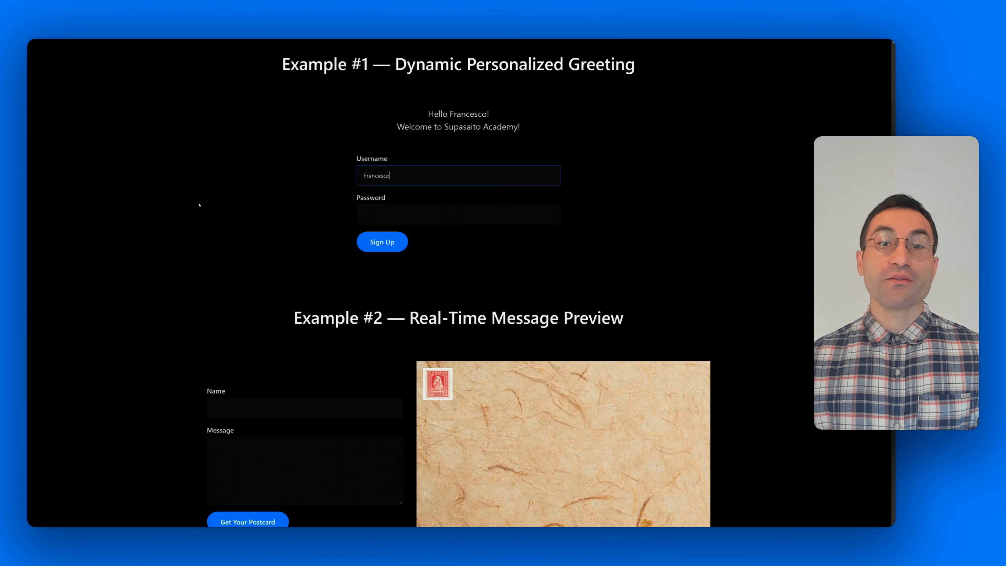
Fill in the Example #2 postcard form with a first name and the two-line message "Hello," and "I'm very happy to write this message!"
{"action": "scroll", "coordinate": [199, 204], "scroll_direction": "down", "scroll_amount": 8}
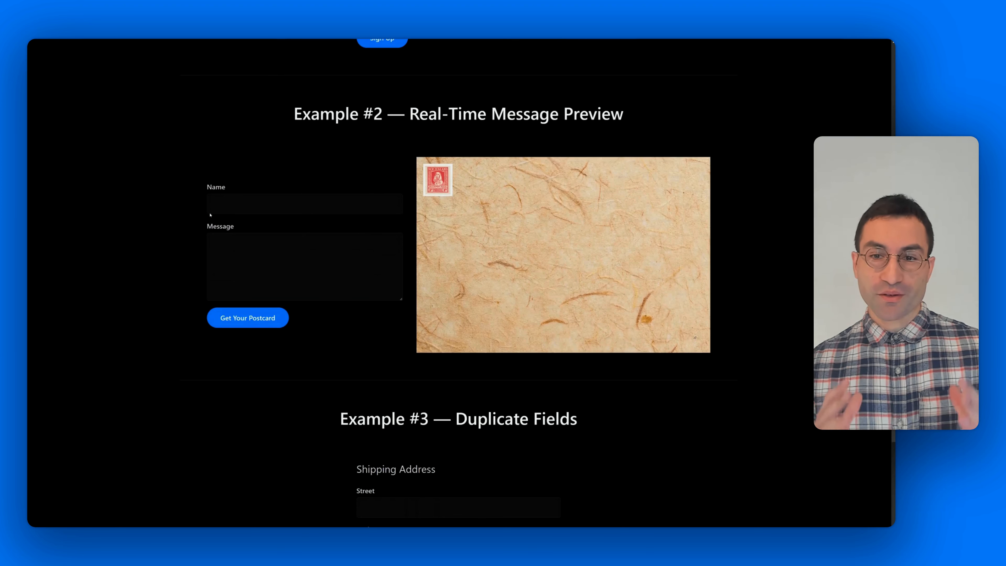
{"action": "left_click", "coordinate": [210, 213]}
{"action": "type", "text": "Igor"}
{"action": "key", "text": "Tab"}
{"action": "type", "text": "He"}
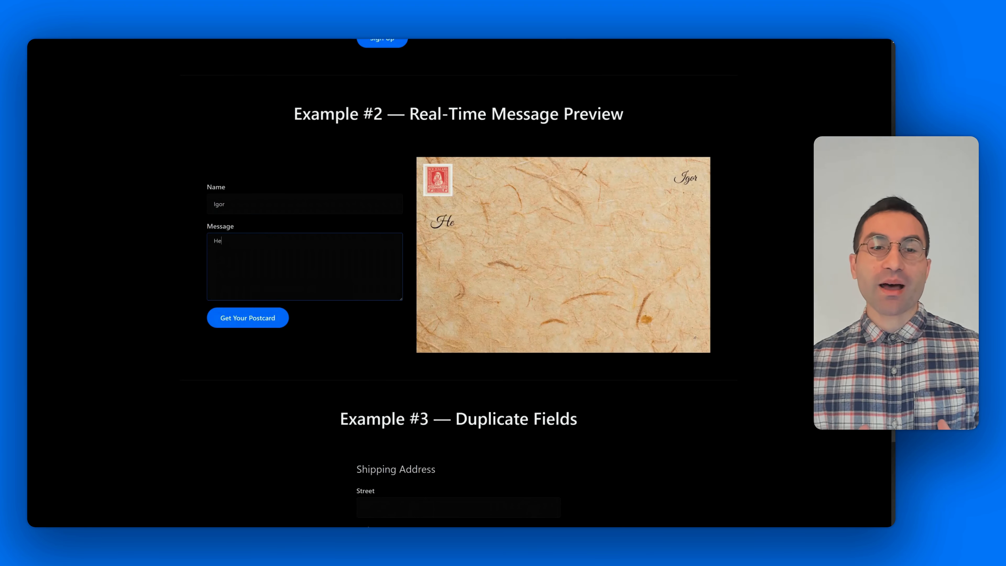
{"action": "type", "text": "llo, I'm very ha"}
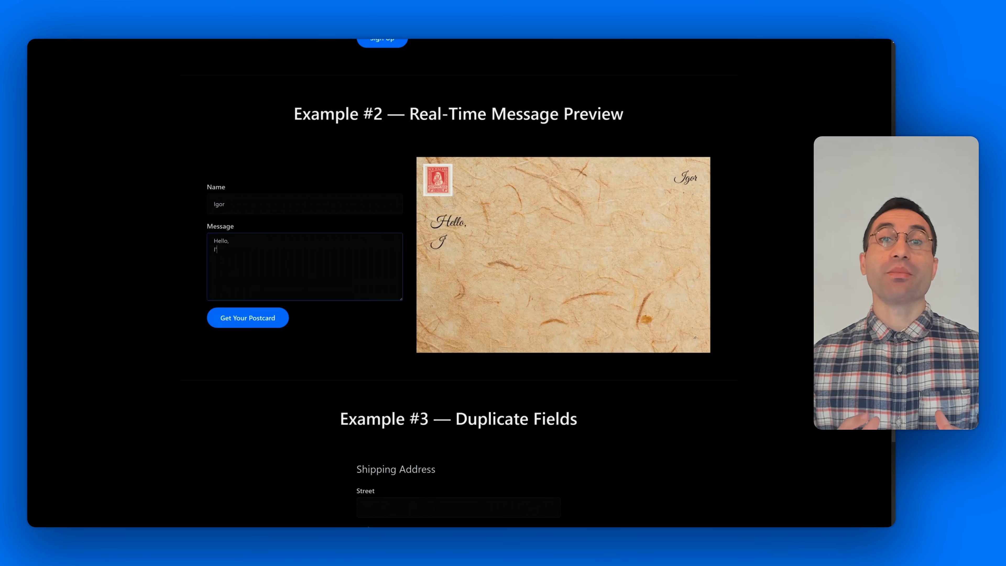
{"action": "type", "text": "pp"}
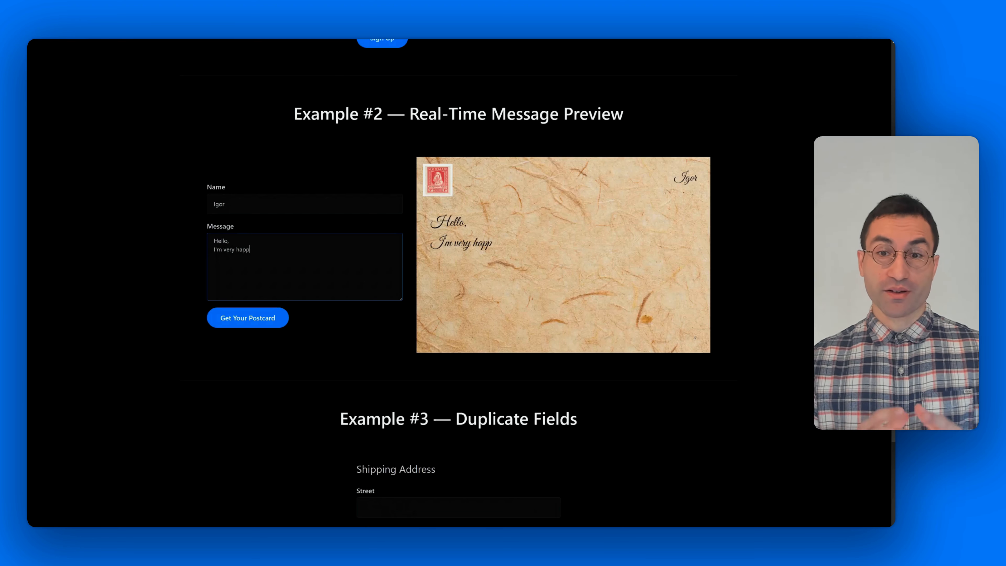
{"action": "type", "text": "y to write t"}
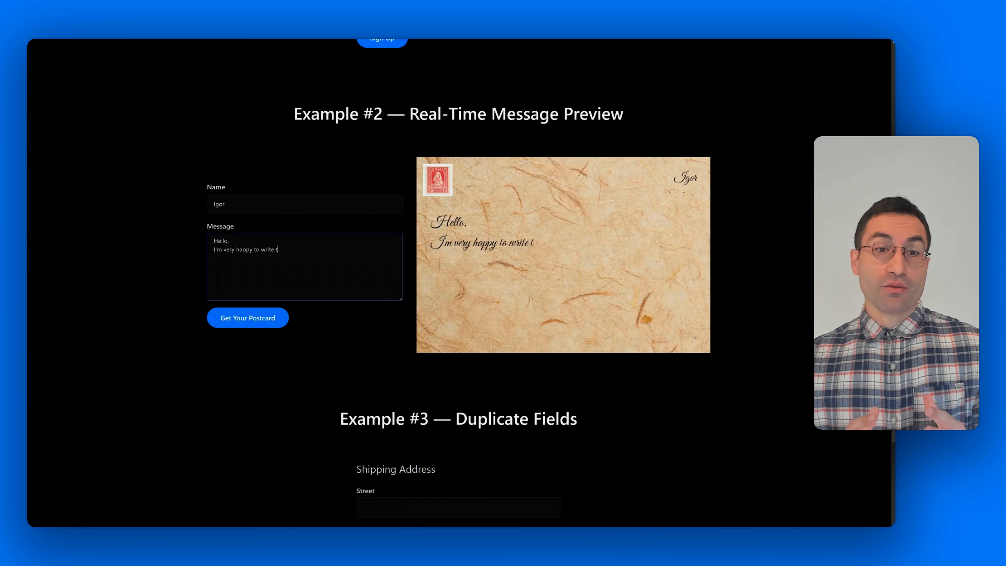
{"action": "type", "text": "his message!"}
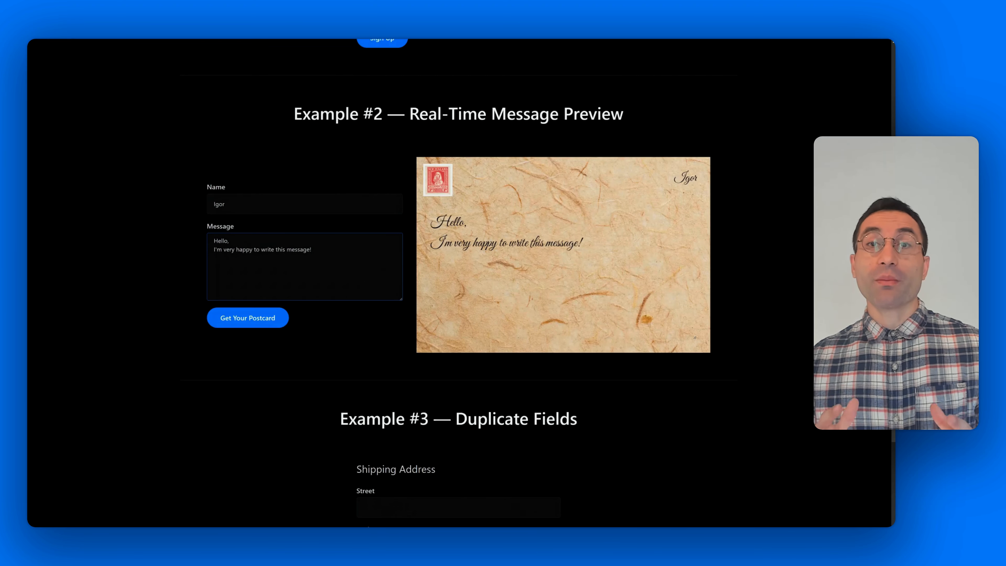